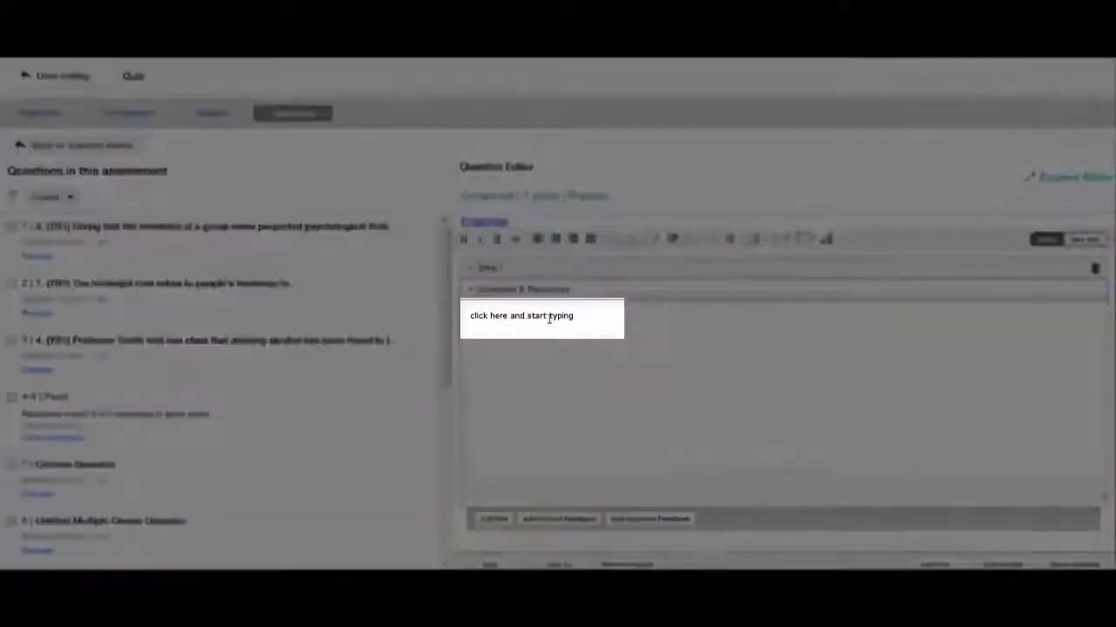
Replace the Question & Response placeholder with the question "What is the capital of Argentina?"
{"action": "left_click", "coordinate": [549, 319]}
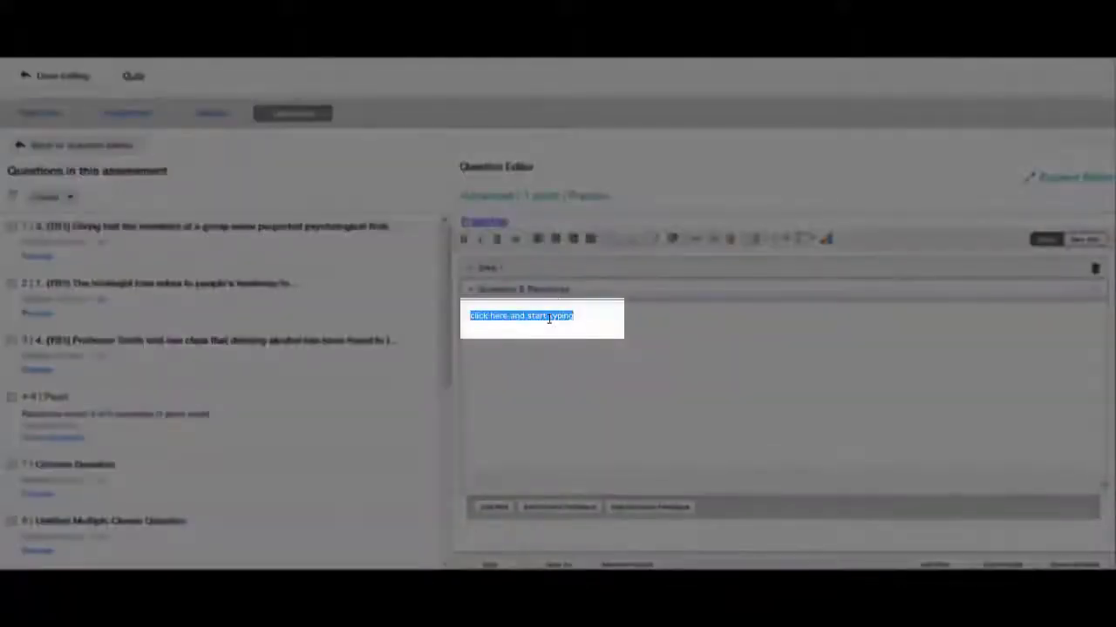
{"action": "type", "text": "What i"}
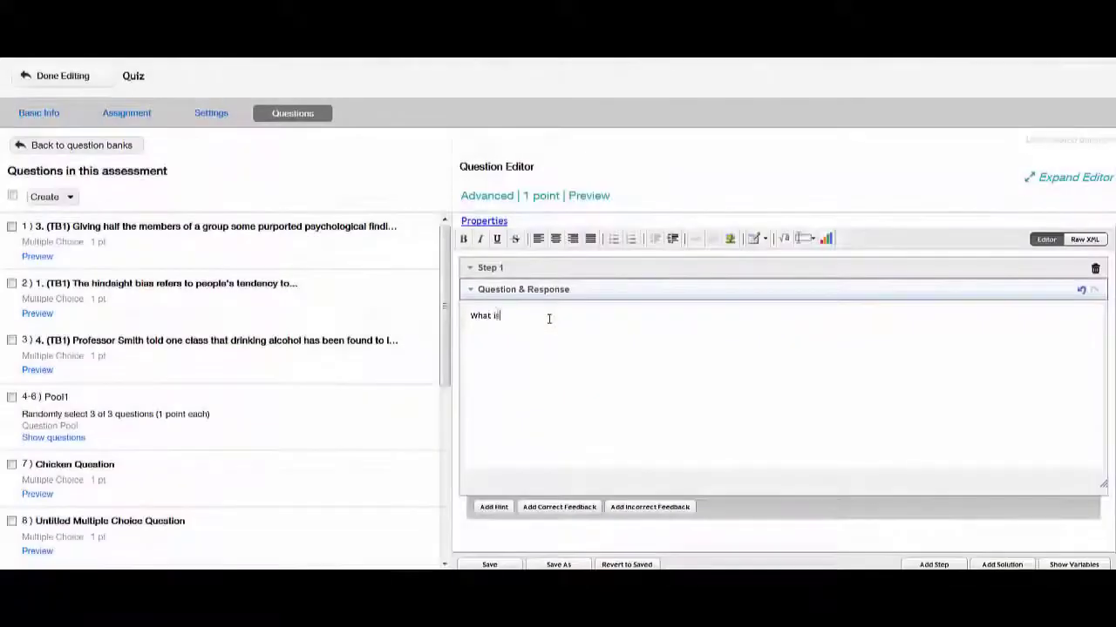
{"action": "type", "text": "s the capital of Argentina?"}
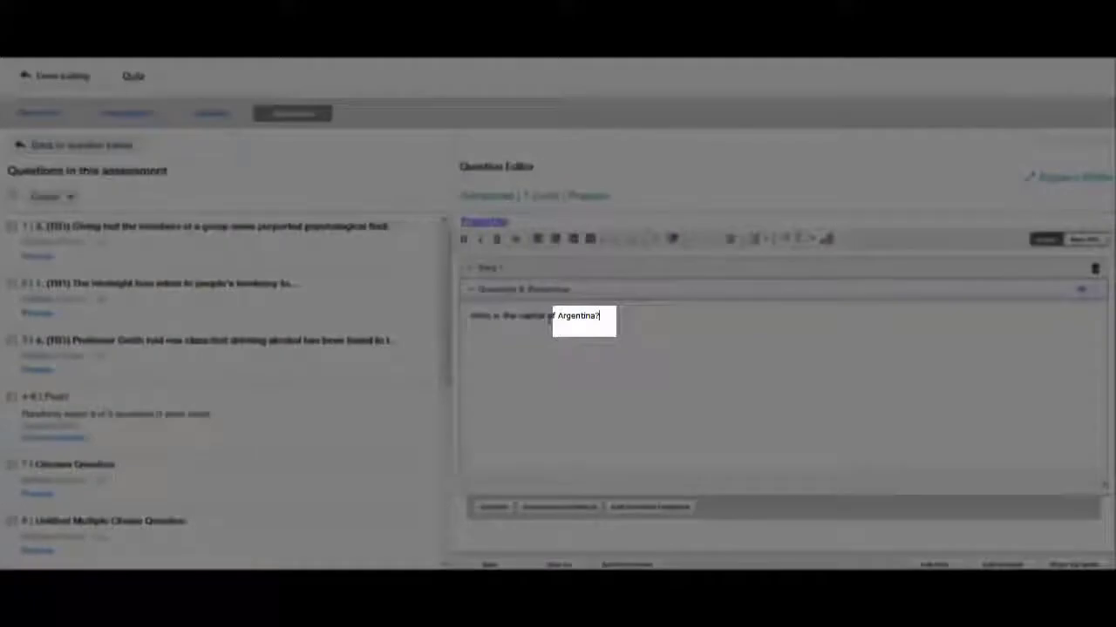
{"action": "left_click_drag", "start_coordinate": [556, 316], "coordinate": [598, 317]}
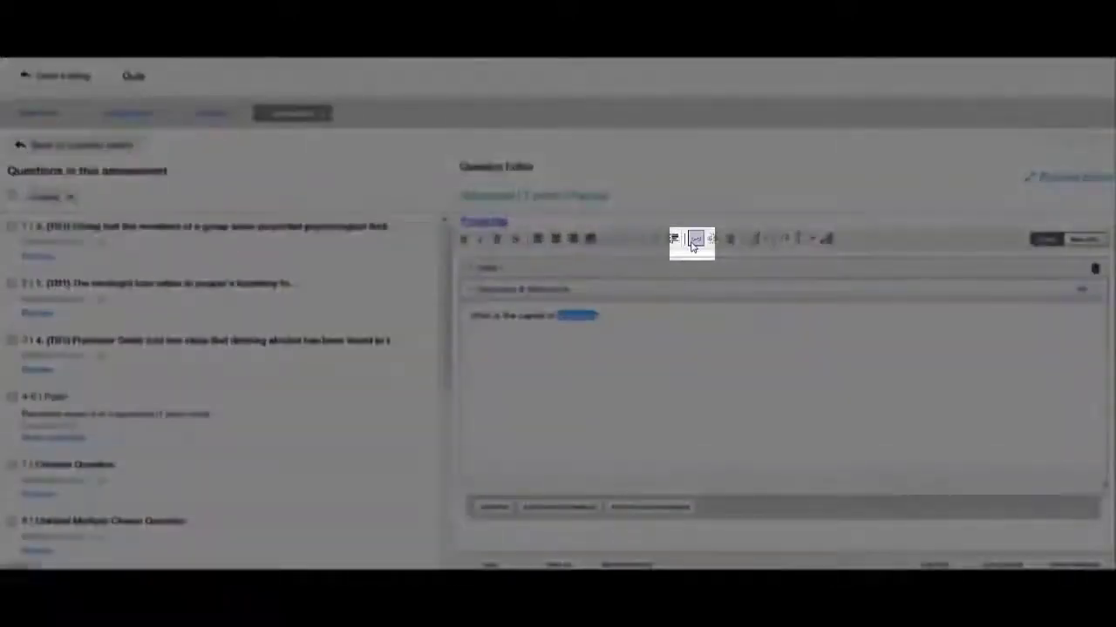
{"action": "left_click", "coordinate": [694, 241]}
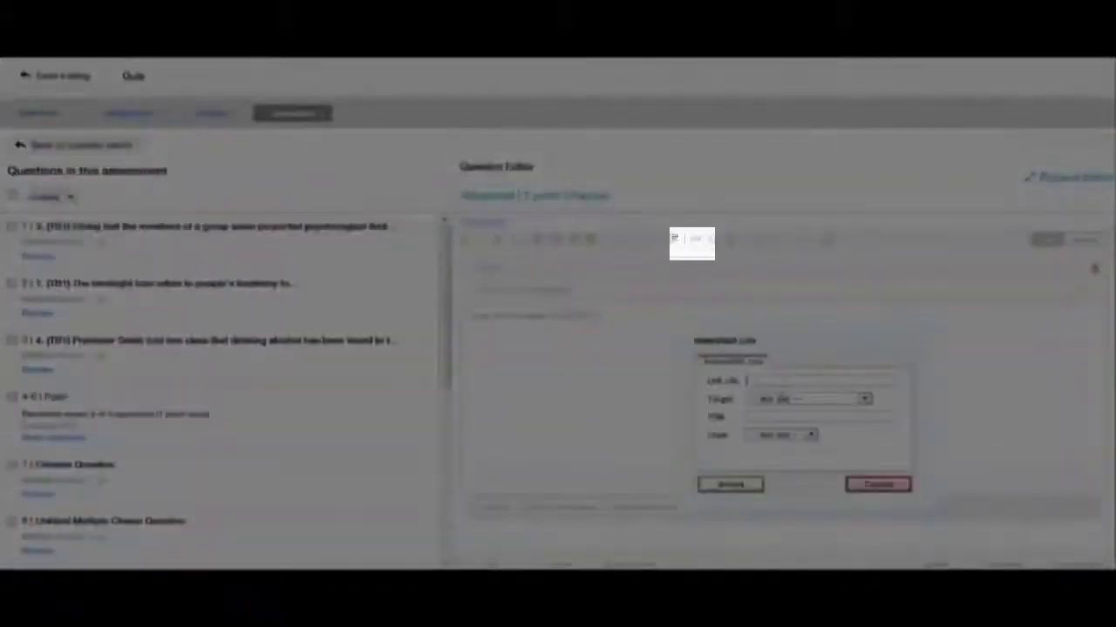
{"action": "type", "text": "htt"}
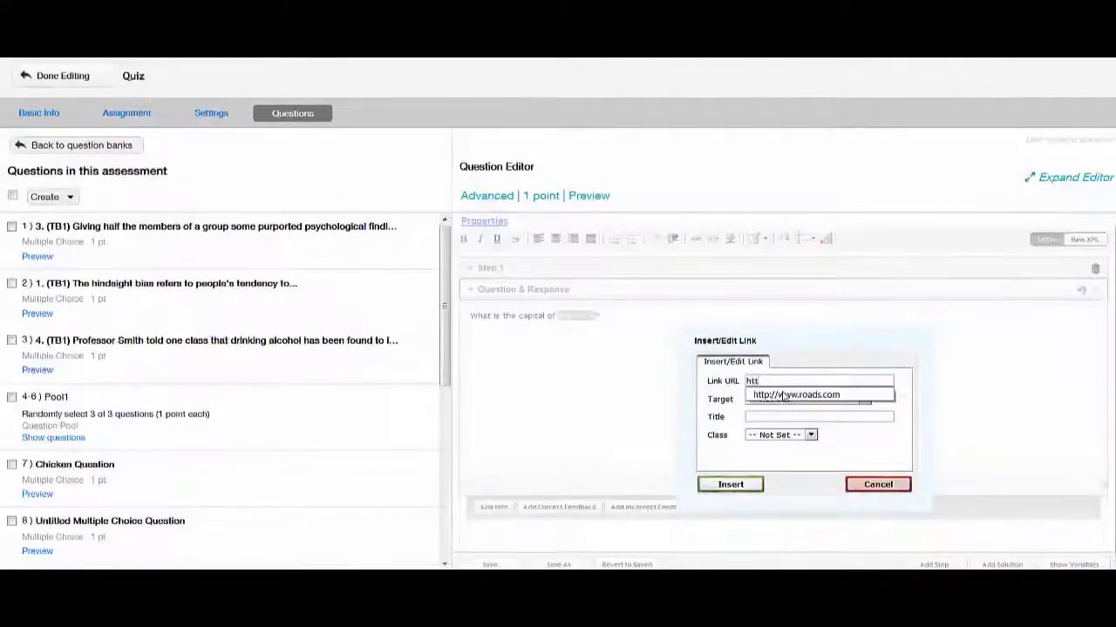
{"action": "type", "text": "p://s"}
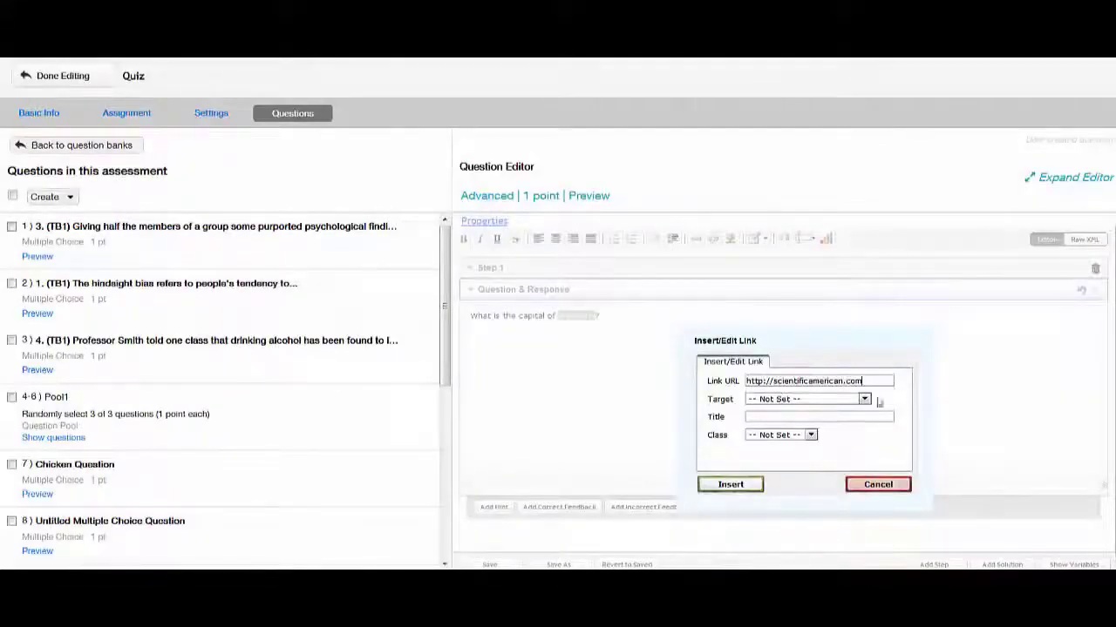
{"action": "type", "text": "cientificamerican.com"}
{"action": "left_click", "coordinate": [863, 400]}
{"action": "left_click", "coordinate": [801, 416]}
{"action": "left_click", "coordinate": [730, 484]}
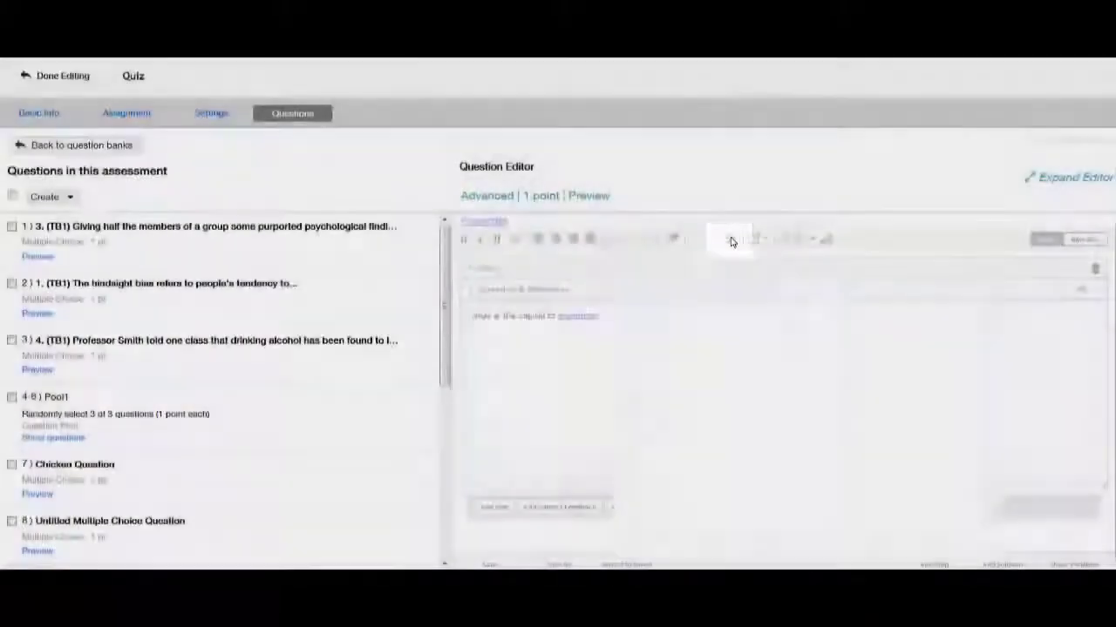
Upload the image BA.jpg and insert it into the question without an image description
{"action": "left_click", "coordinate": [729, 240]}
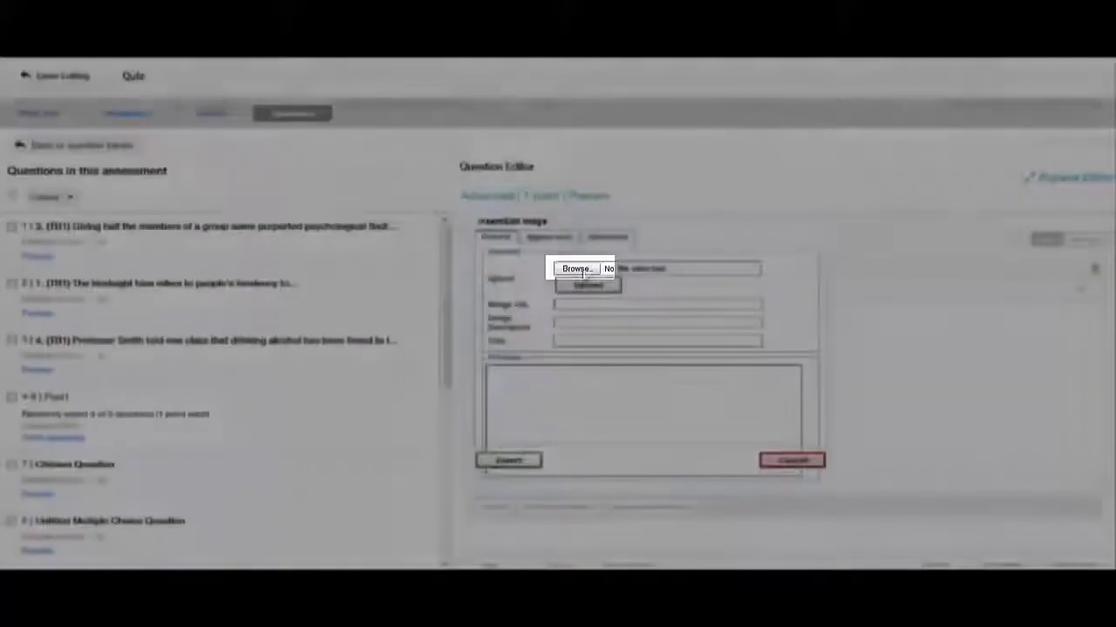
{"action": "left_click", "coordinate": [578, 269]}
{"action": "left_click", "coordinate": [568, 336]}
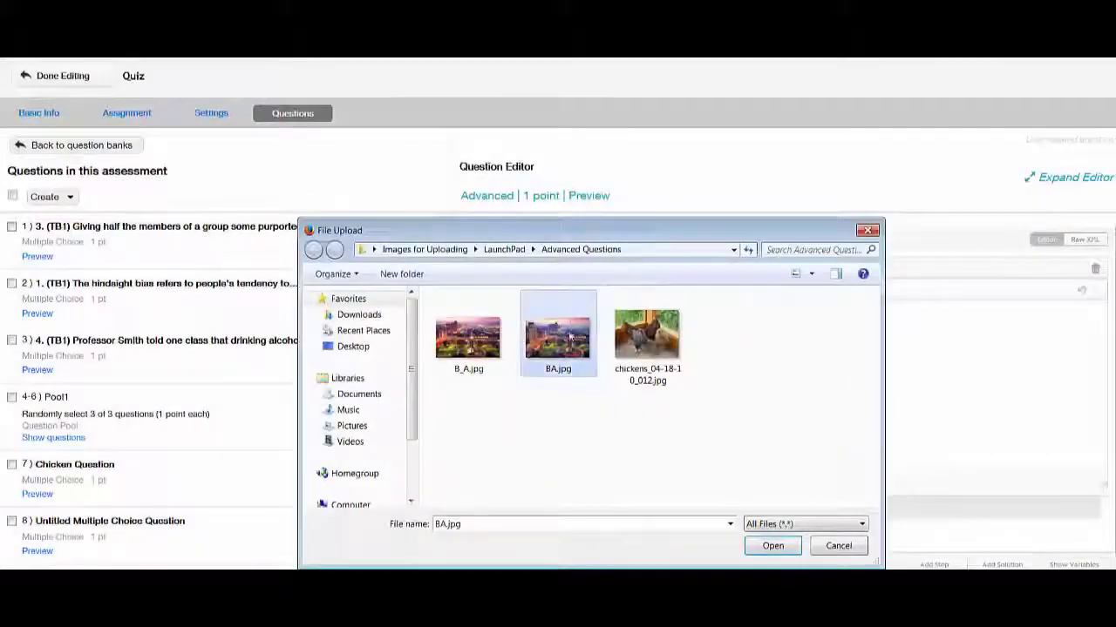
{"action": "left_click", "coordinate": [772, 545]}
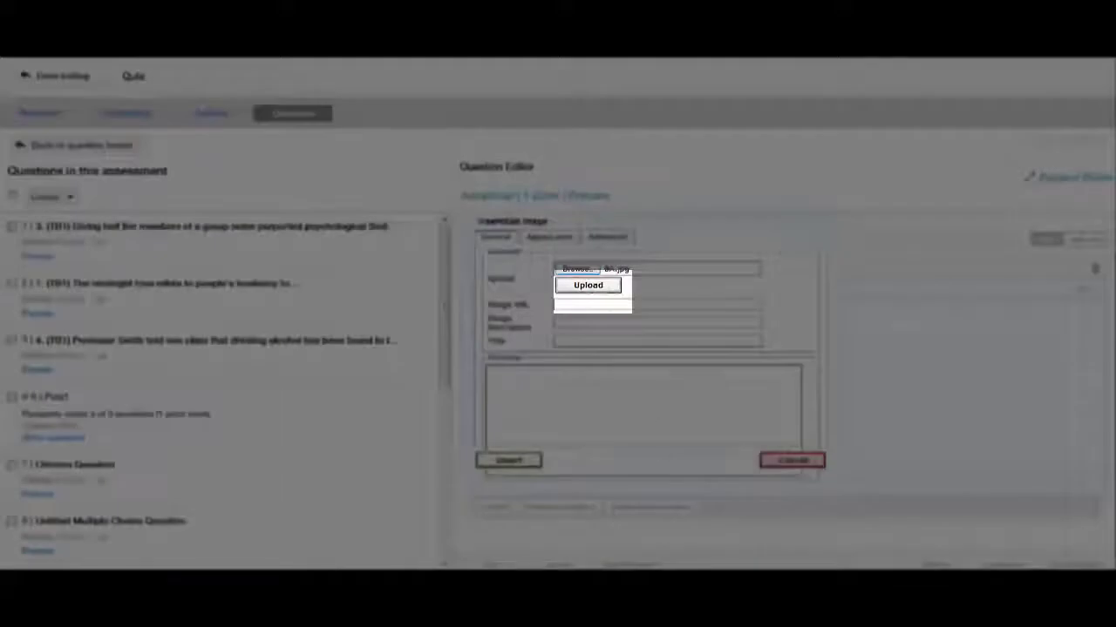
{"action": "left_click", "coordinate": [600, 292]}
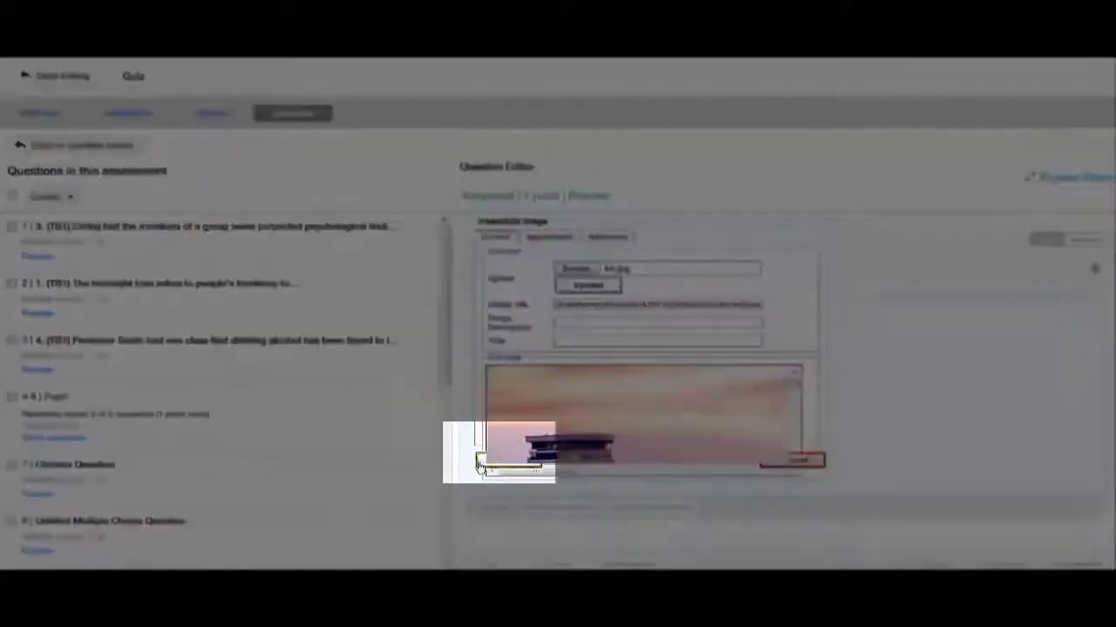
{"action": "left_click", "coordinate": [481, 463]}
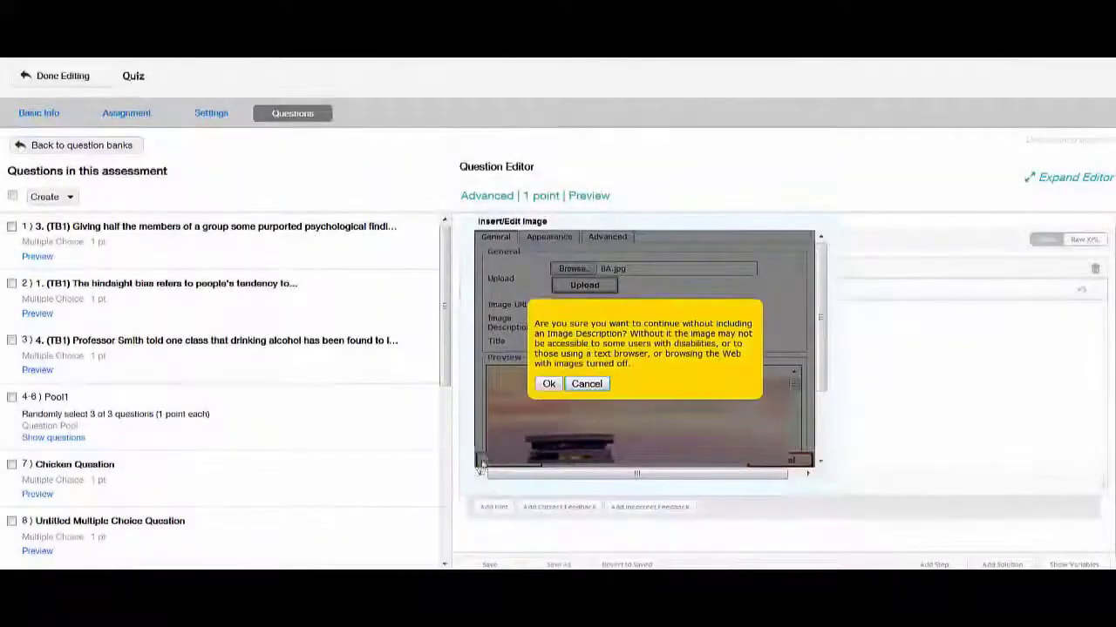
{"action": "left_click", "coordinate": [548, 385]}
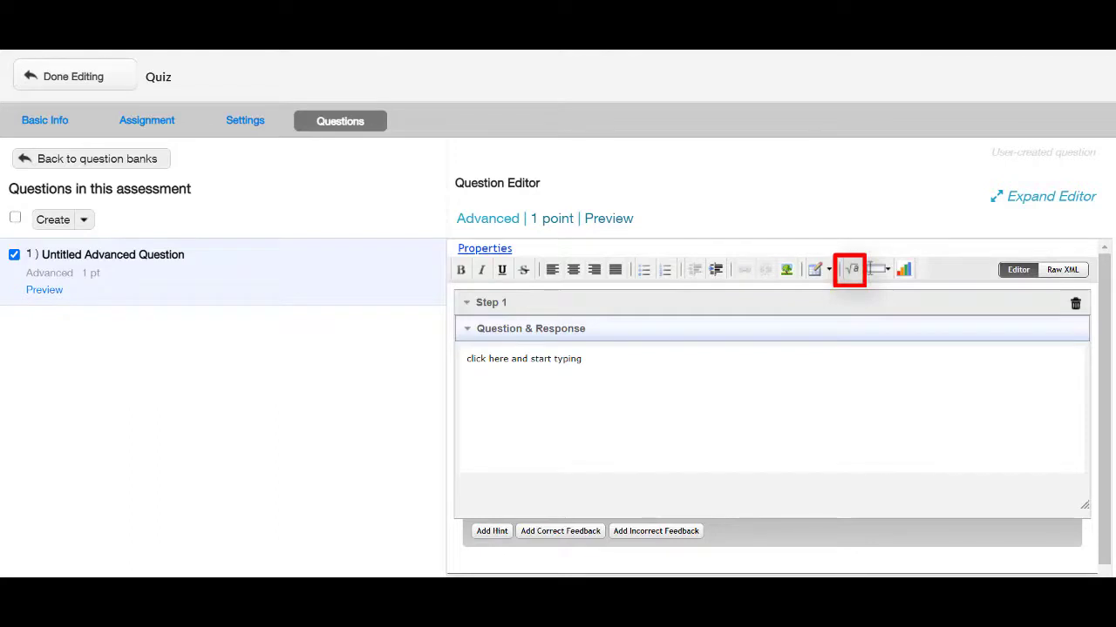
Open the Formula Editor from the advanced question's editor
{"action": "left_click", "coordinate": [852, 273]}
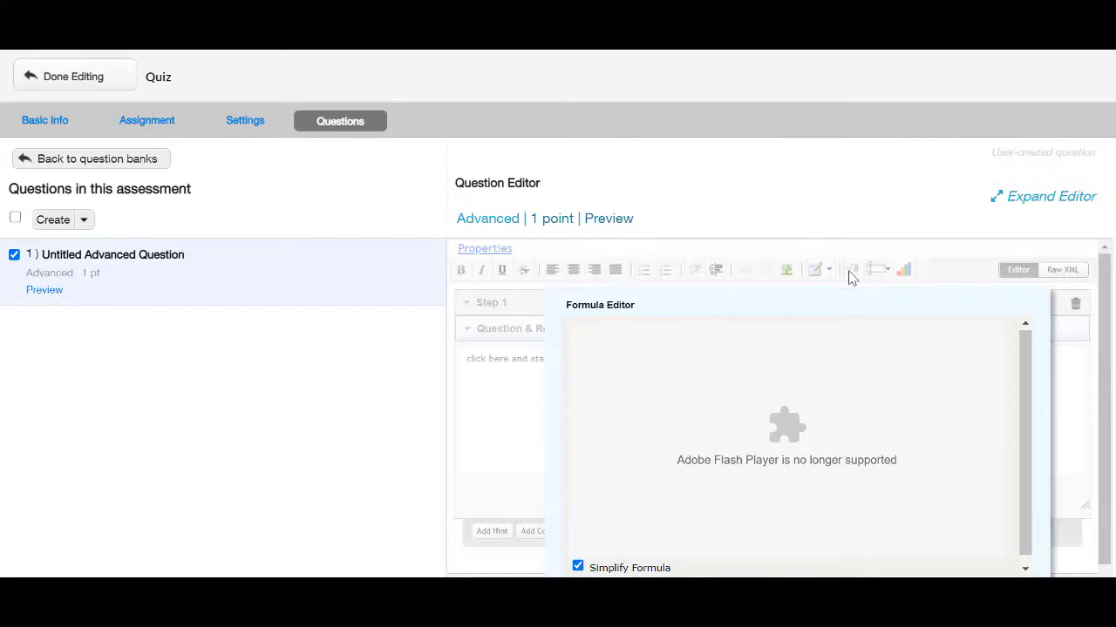
{"action": "left_click", "coordinate": [851, 271]}
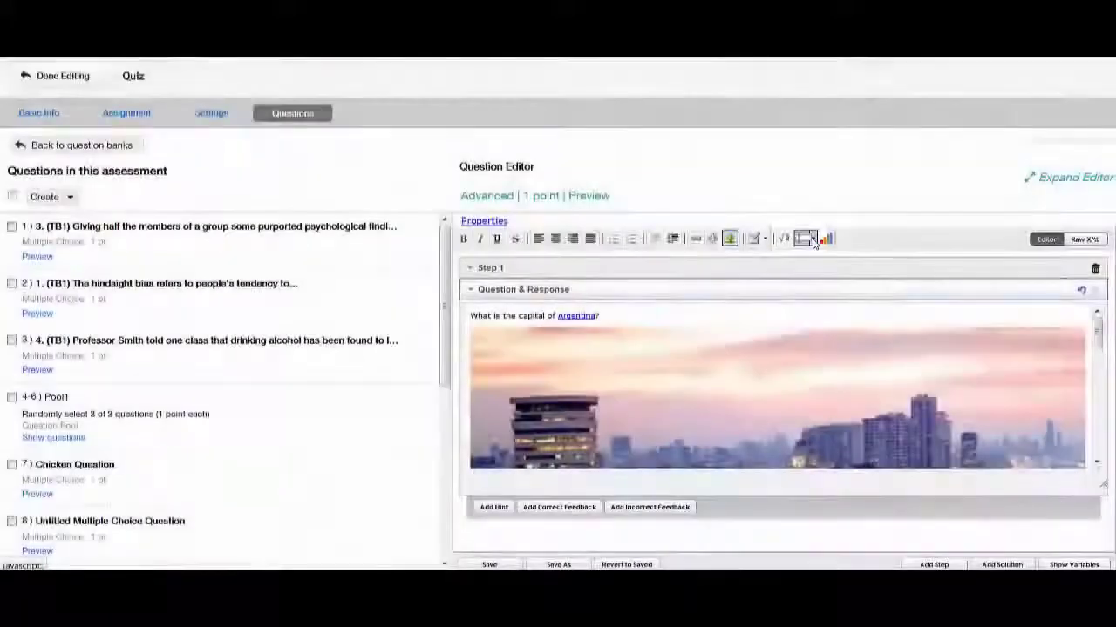
Add a text response after the question with "Buenos Aires" as the correct answer and save it
{"action": "left_click", "coordinate": [813, 239]}
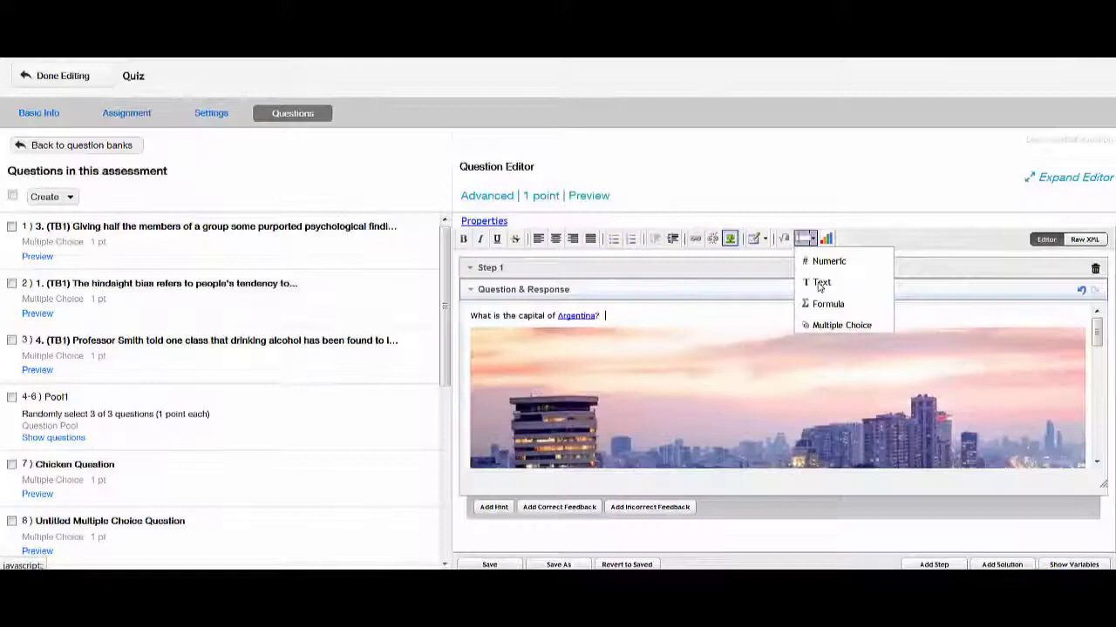
{"action": "left_click", "coordinate": [820, 284]}
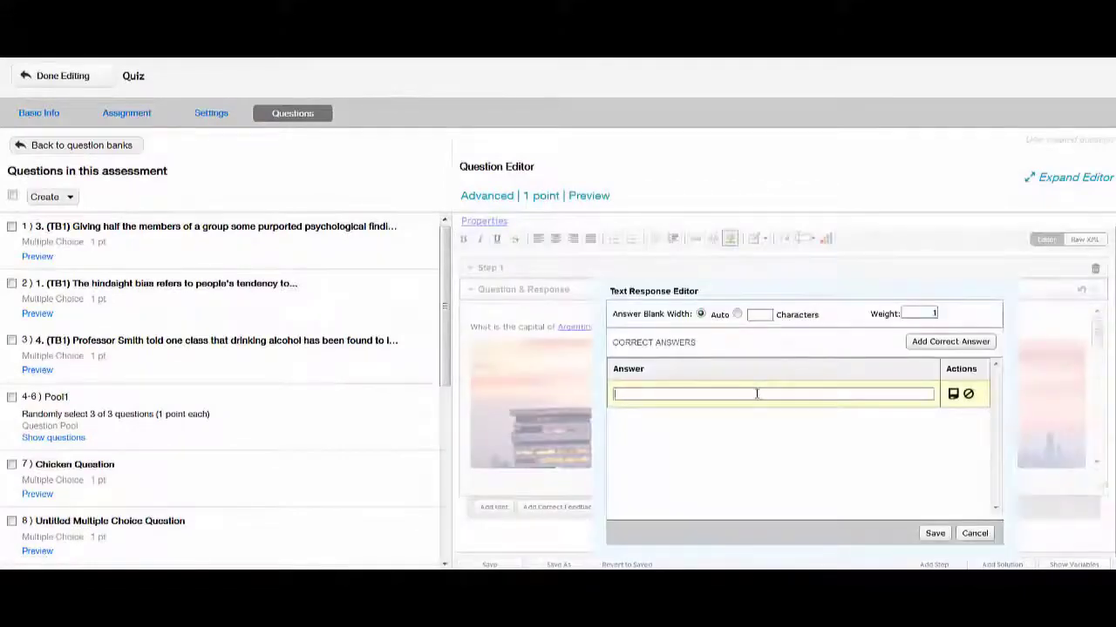
{"action": "type", "text": "Buenos Aires"}
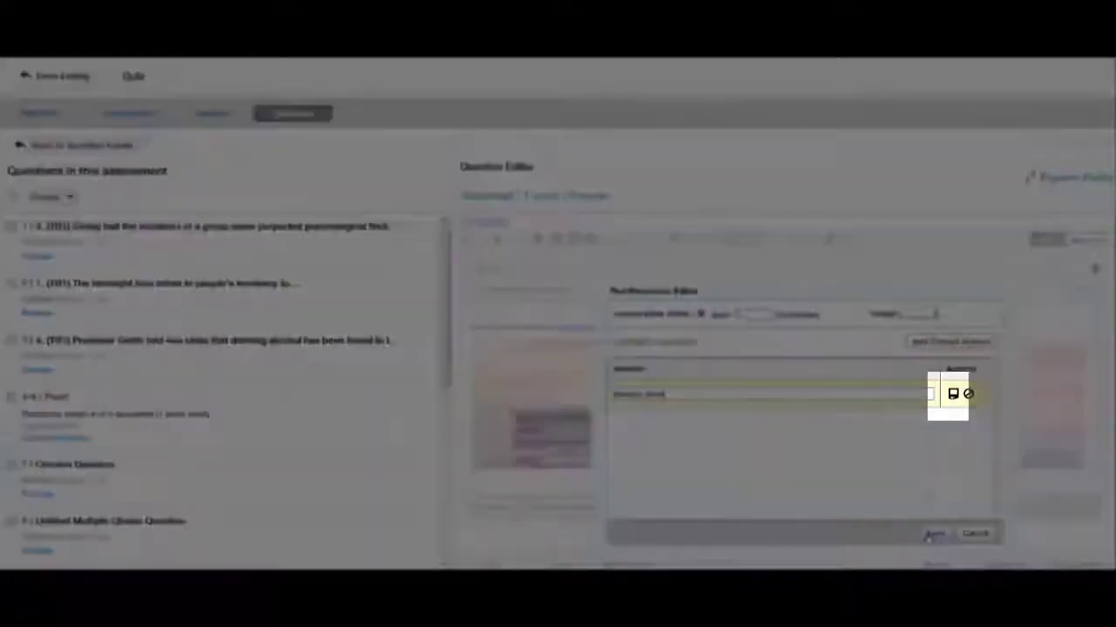
{"action": "left_click", "coordinate": [952, 394]}
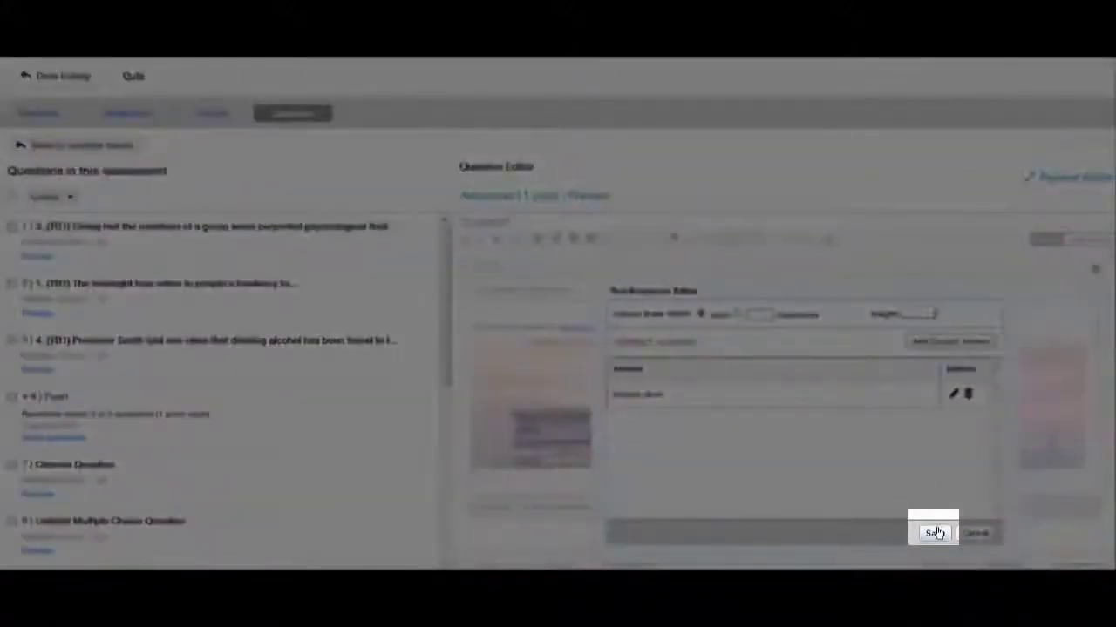
{"action": "left_click", "coordinate": [935, 532]}
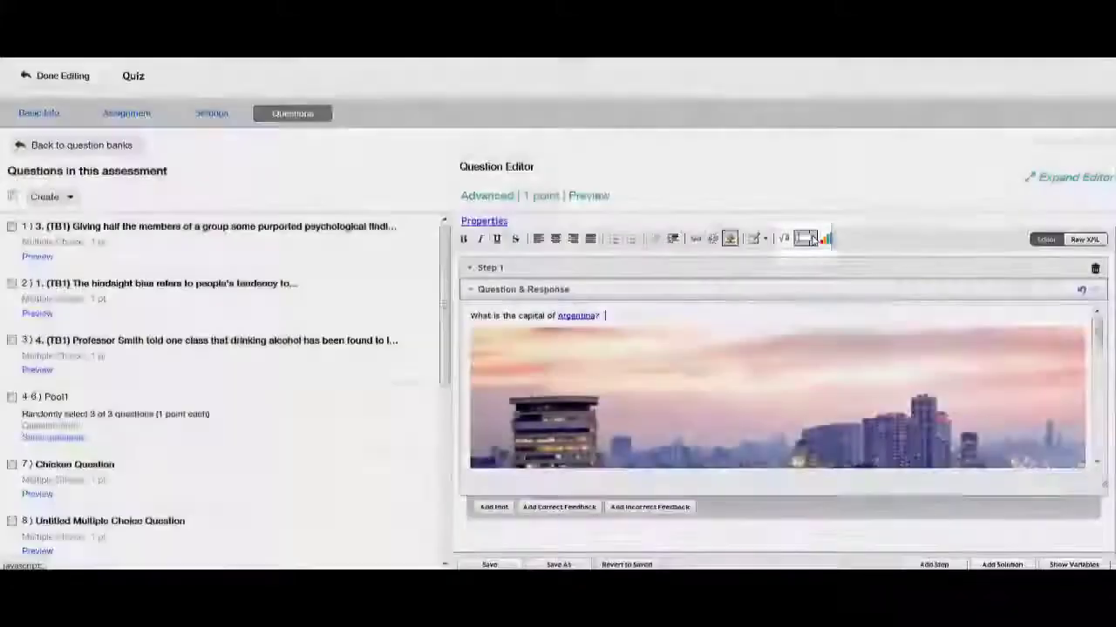
Start a multiple choice response for the question and enter "Buenos Aires" as its first answer option
{"action": "left_click", "coordinate": [809, 239]}
{"action": "left_click", "coordinate": [830, 324]}
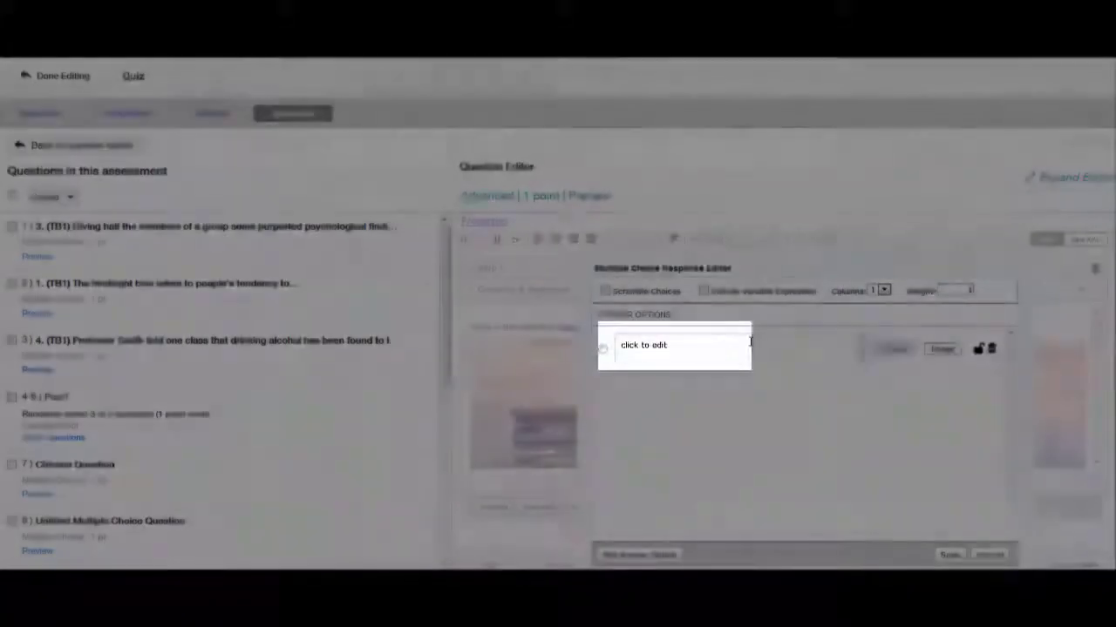
{"action": "left_click", "coordinate": [749, 341]}
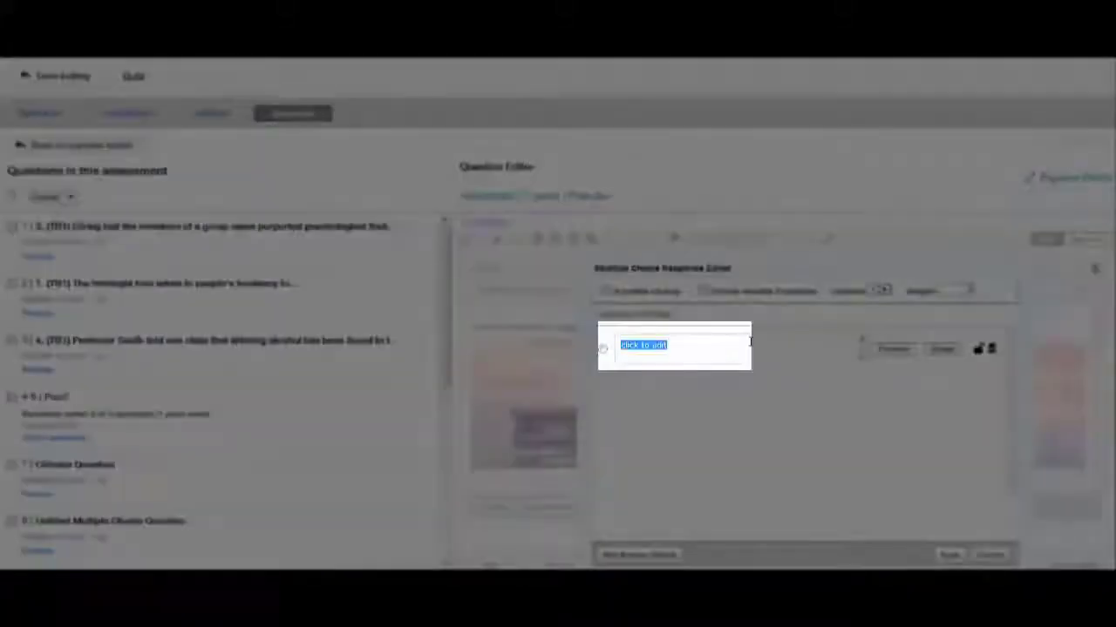
{"action": "type", "text": "Buenos A"}
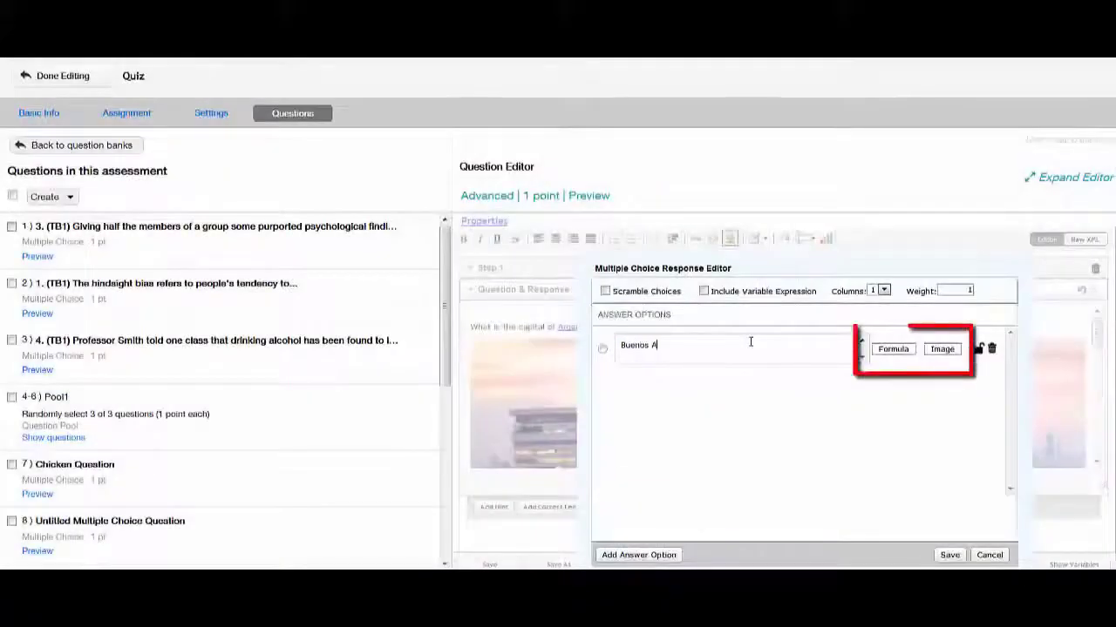
{"action": "type", "text": "ires"}
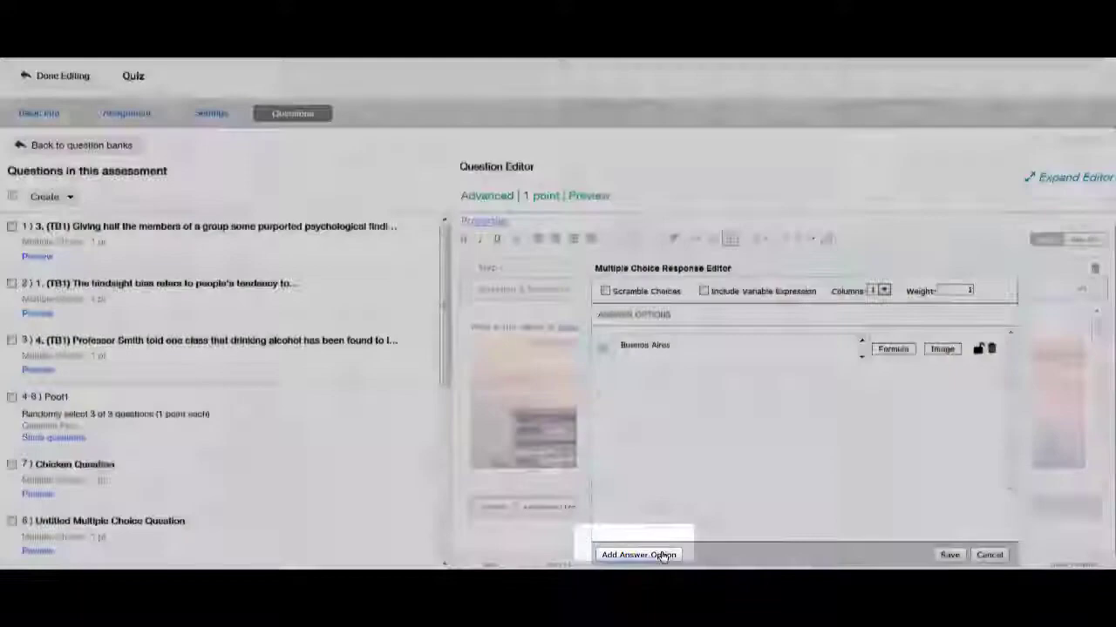
Add two more answer options to the multiple choice response, "Boston" and "Paris"
{"action": "left_click", "coordinate": [662, 555]}
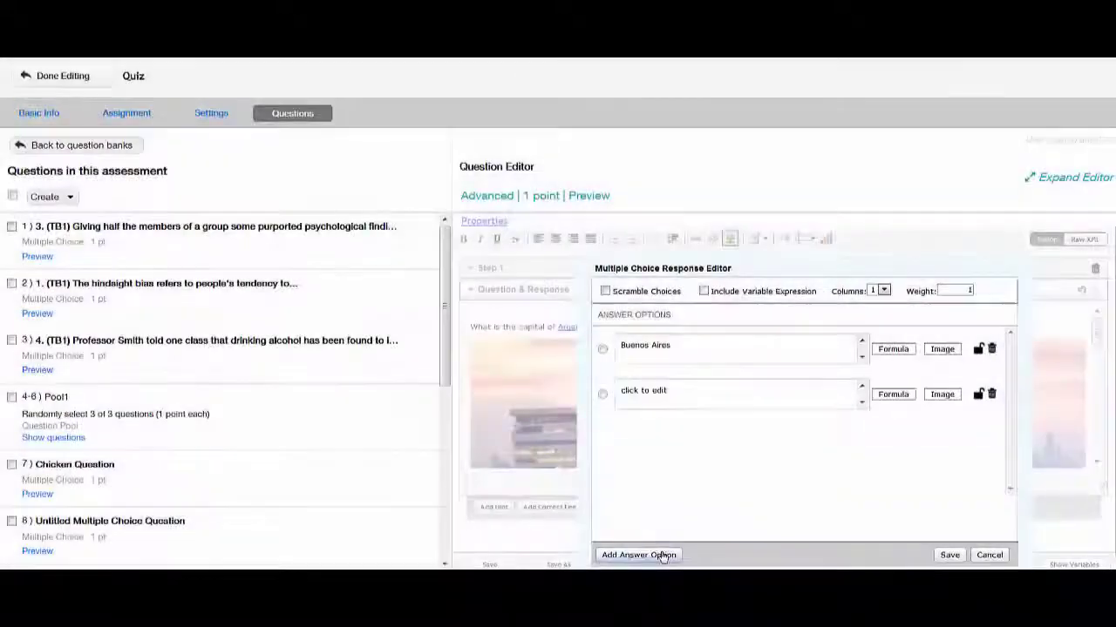
{"action": "left_click", "coordinate": [669, 394]}
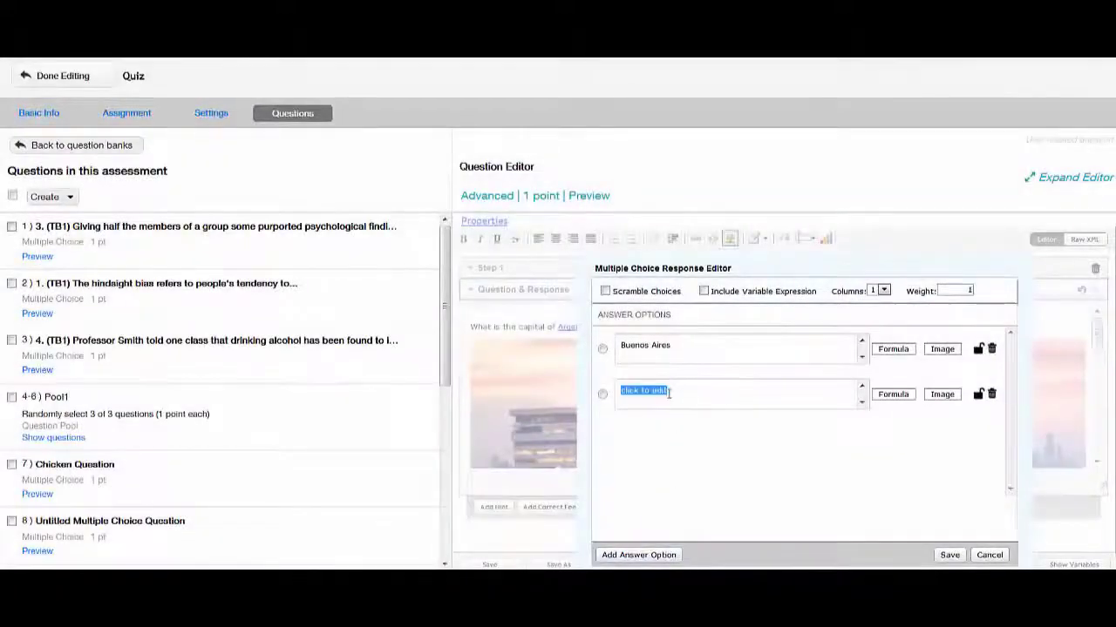
{"action": "type", "text": "Boston"}
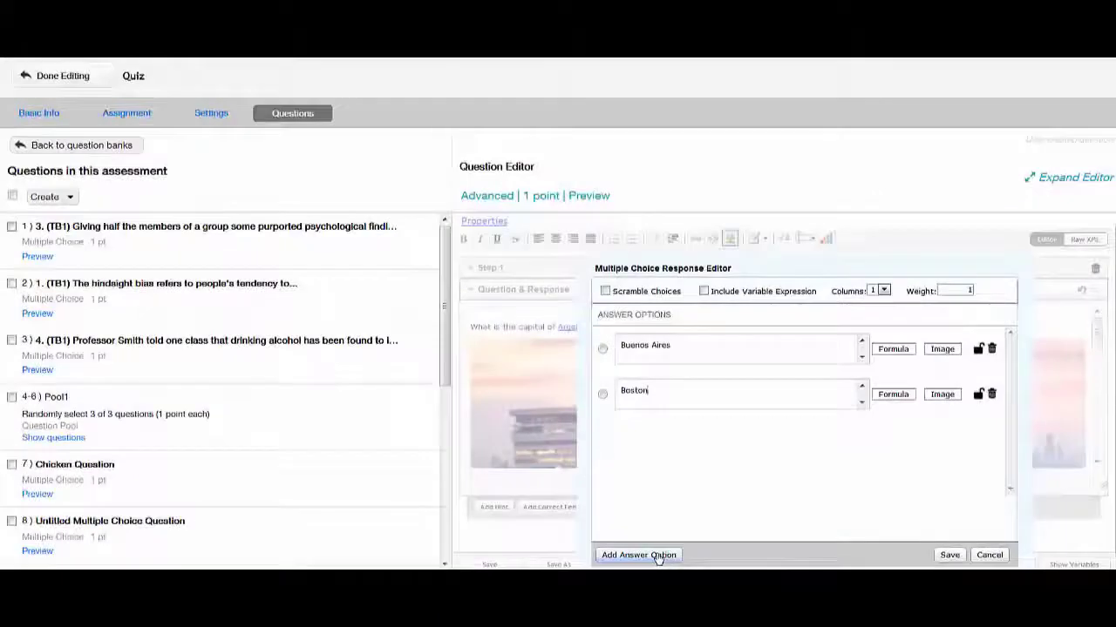
{"action": "left_click", "coordinate": [659, 554]}
{"action": "left_click", "coordinate": [673, 447]}
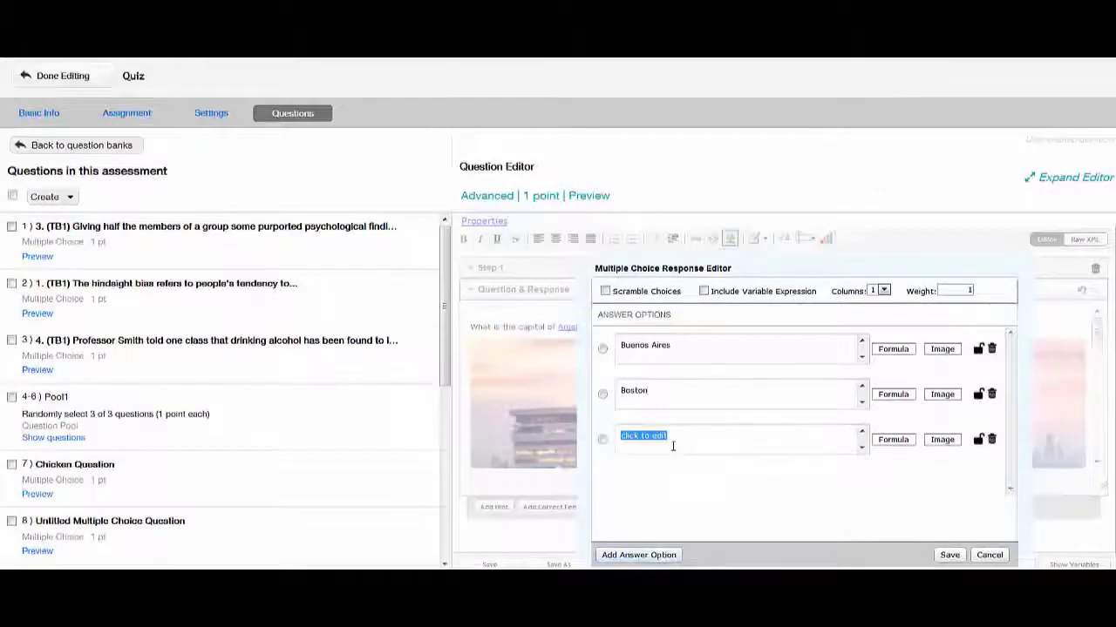
{"action": "type", "text": "B"}
{"action": "type", "text": "ar"}
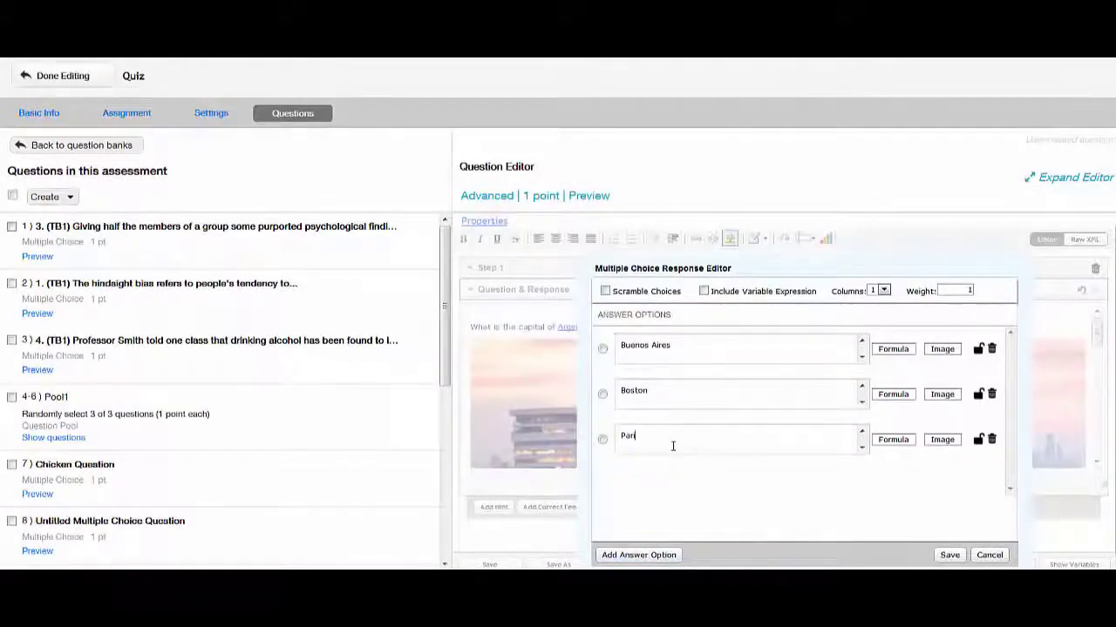
{"action": "type", "text": "is"}
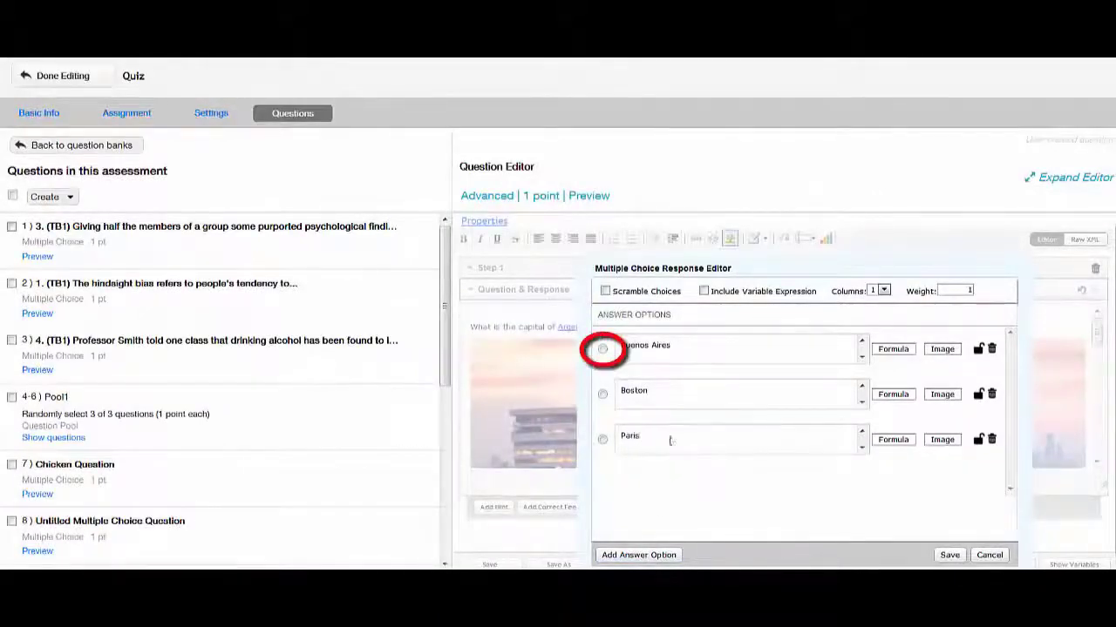
Mark "Buenos Aires" as the correct answer, enable scrambled choices, and save the multiple choice response
{"action": "left_click", "coordinate": [602, 350]}
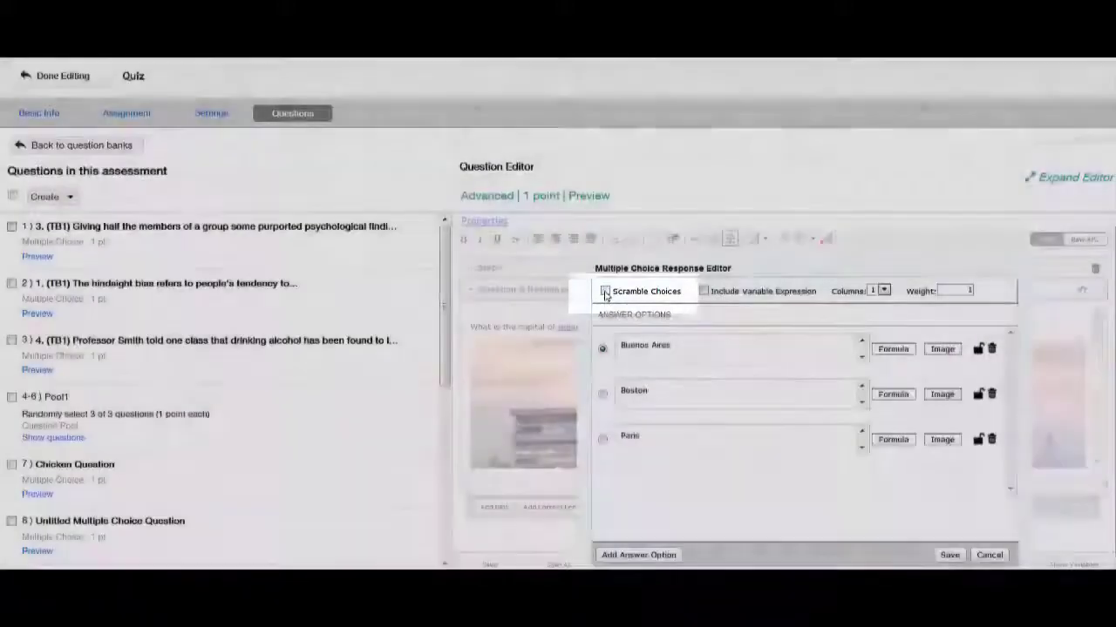
{"action": "left_click", "coordinate": [605, 291]}
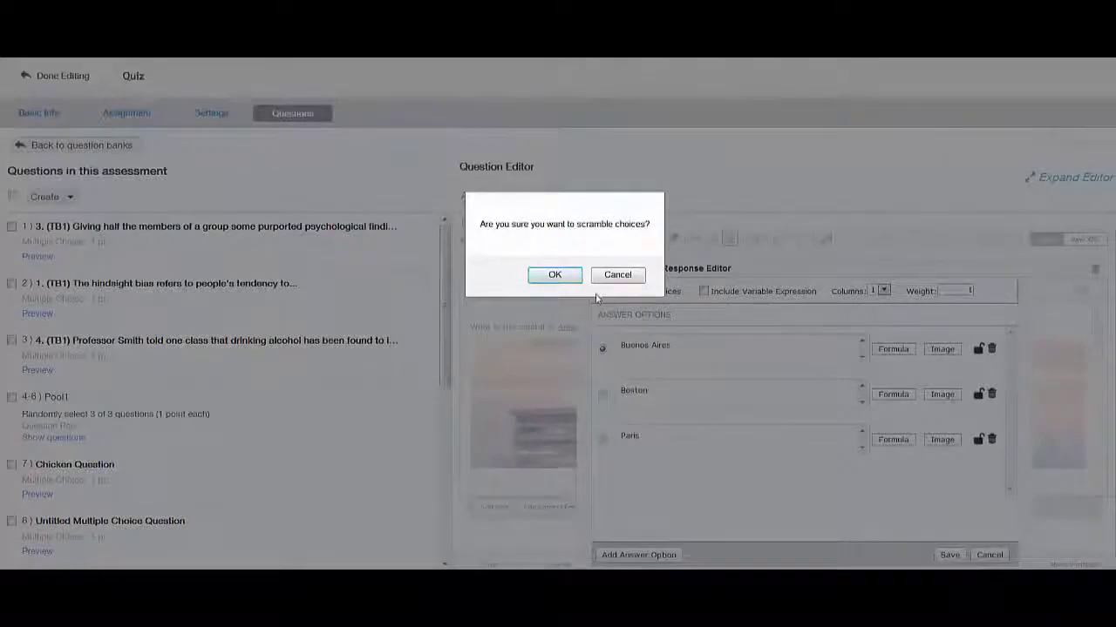
{"action": "left_click", "coordinate": [555, 276]}
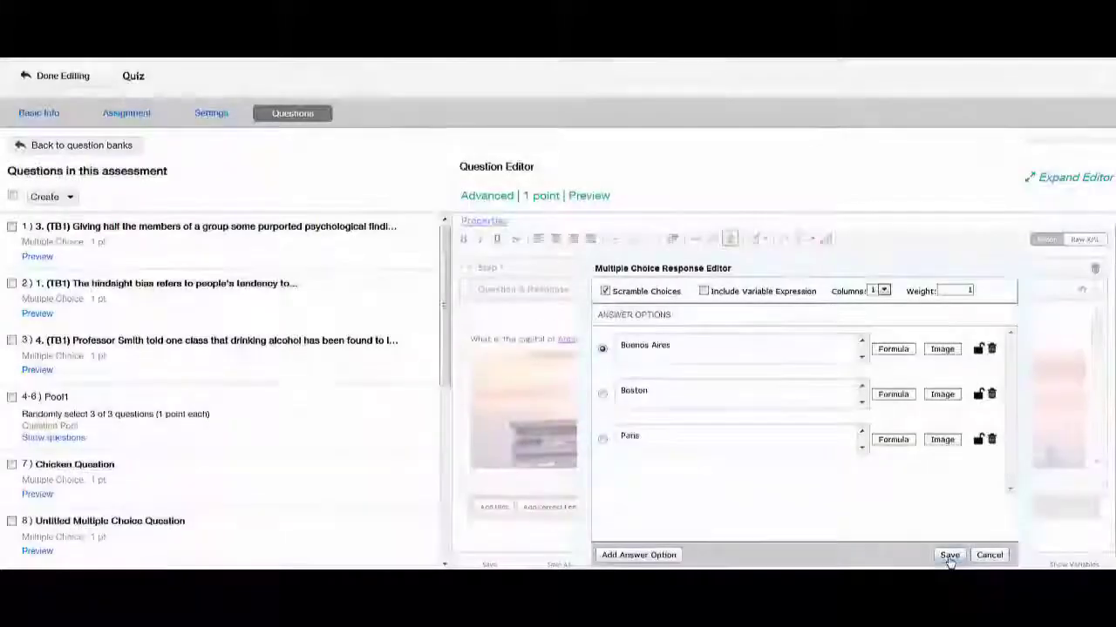
{"action": "left_click", "coordinate": [948, 555]}
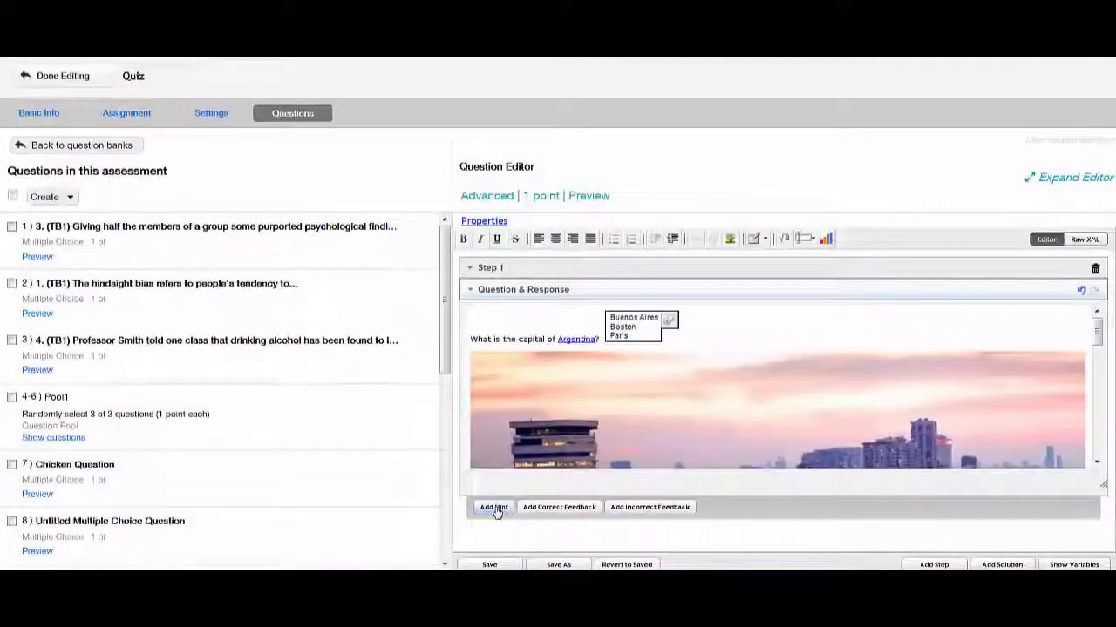
Add a hint to the question reading It means "Good Air" in Spanish. and save the question
{"action": "left_click", "coordinate": [493, 507]}
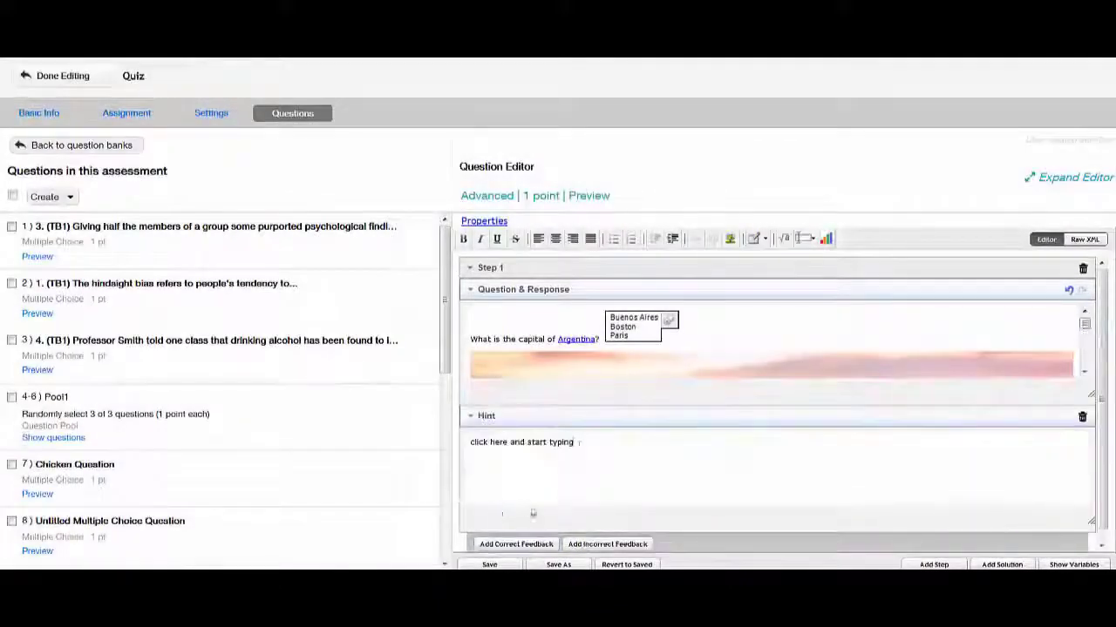
{"action": "left_click", "coordinate": [533, 513]}
{"action": "type", "text": "It means \"Good Air"}
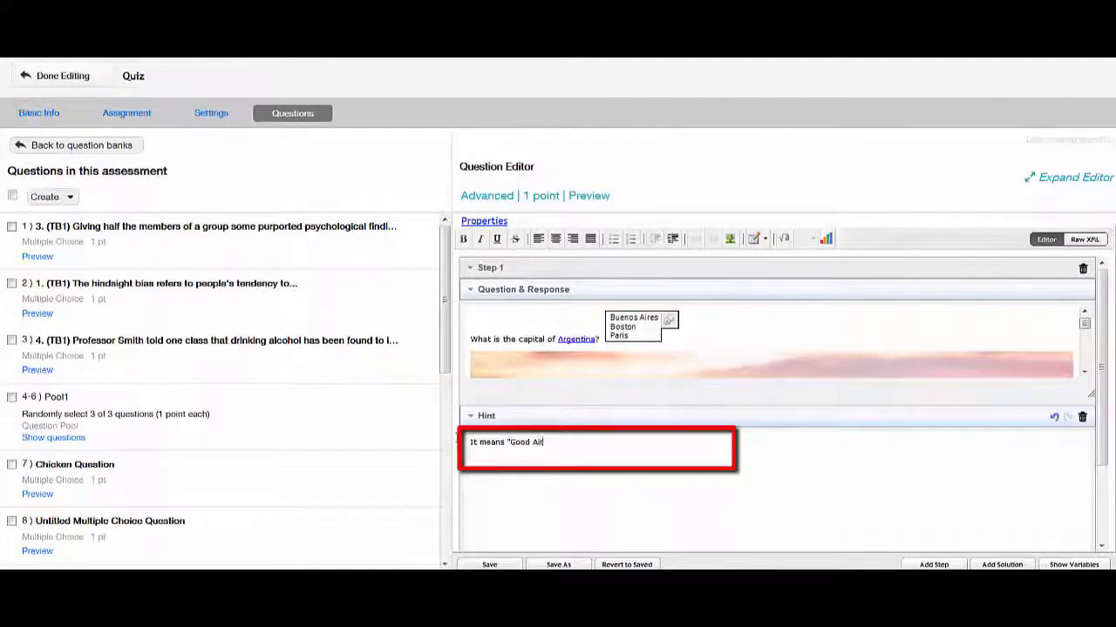
{"action": "type", "text": "\" in Spanish."}
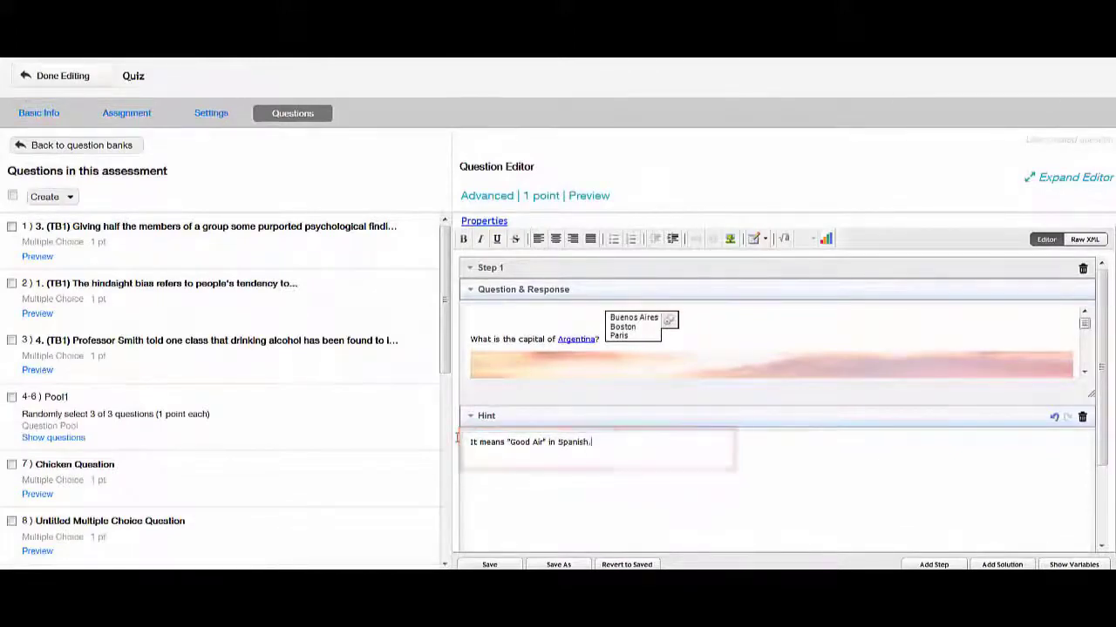
{"action": "left_click", "coordinate": [489, 564]}
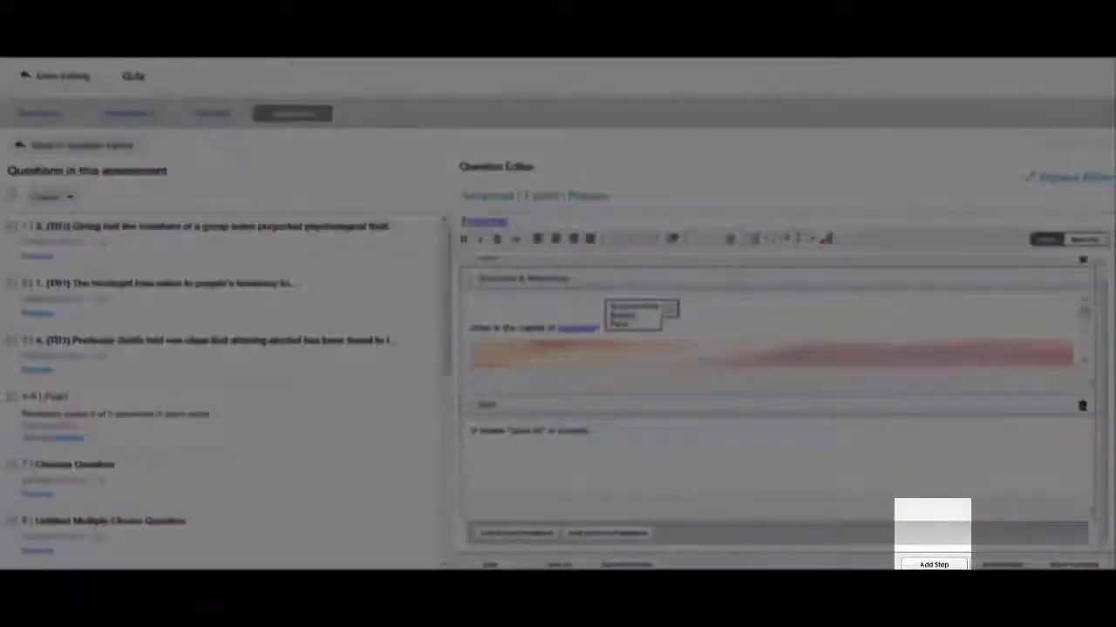
Add a second step to the question with the text "Step 2."
{"action": "left_click", "coordinate": [933, 563]}
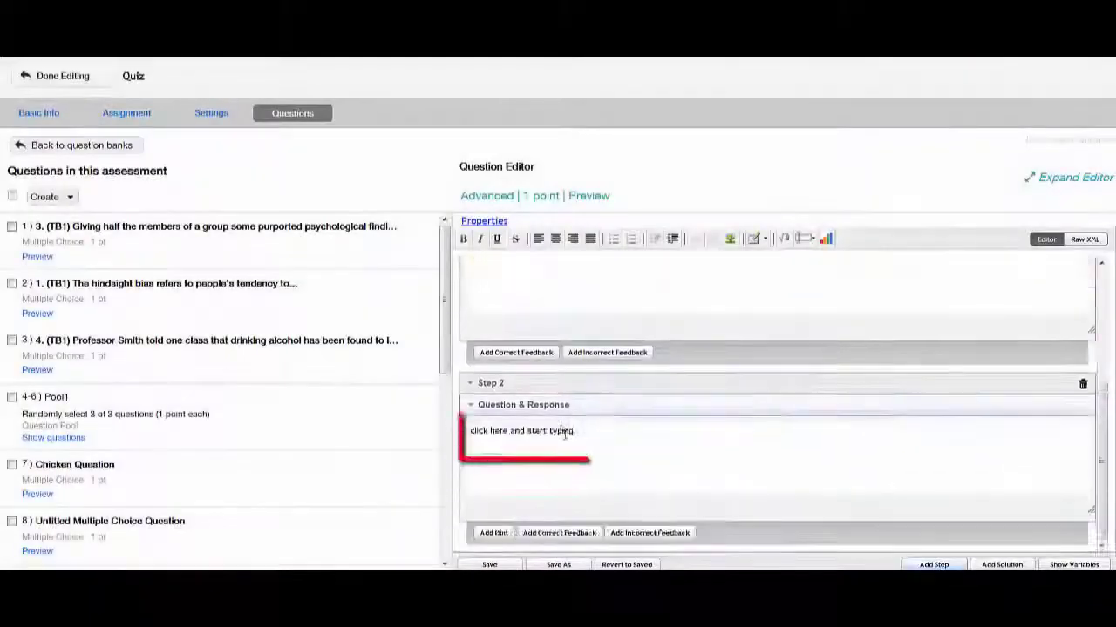
{"action": "left_click", "coordinate": [538, 438]}
{"action": "type", "text": "S"}
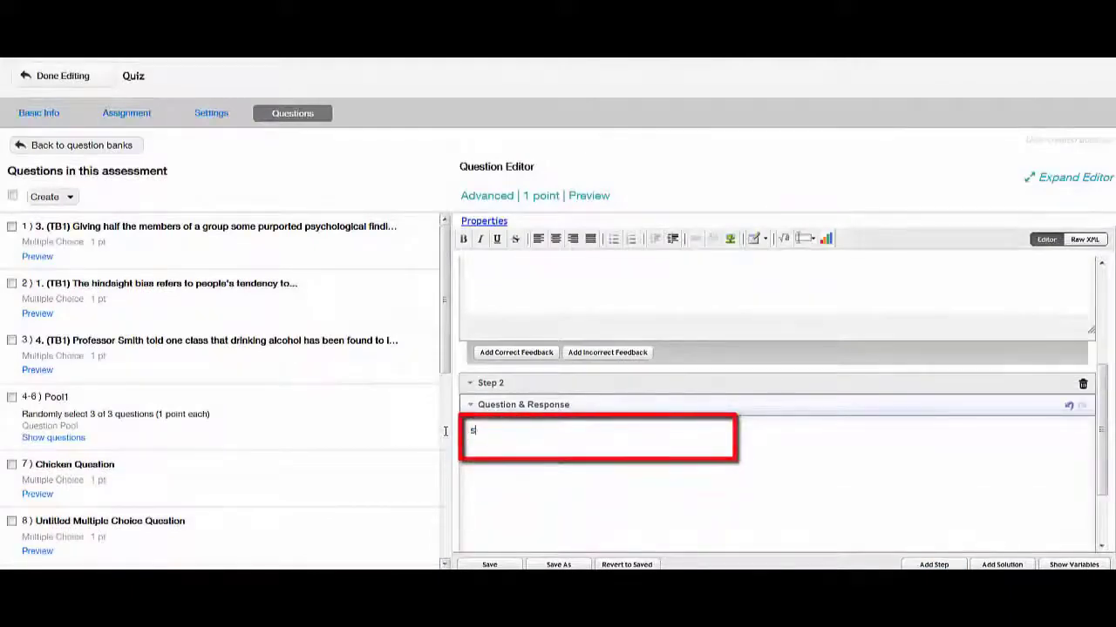
{"action": "type", "text": "tep 1:"}
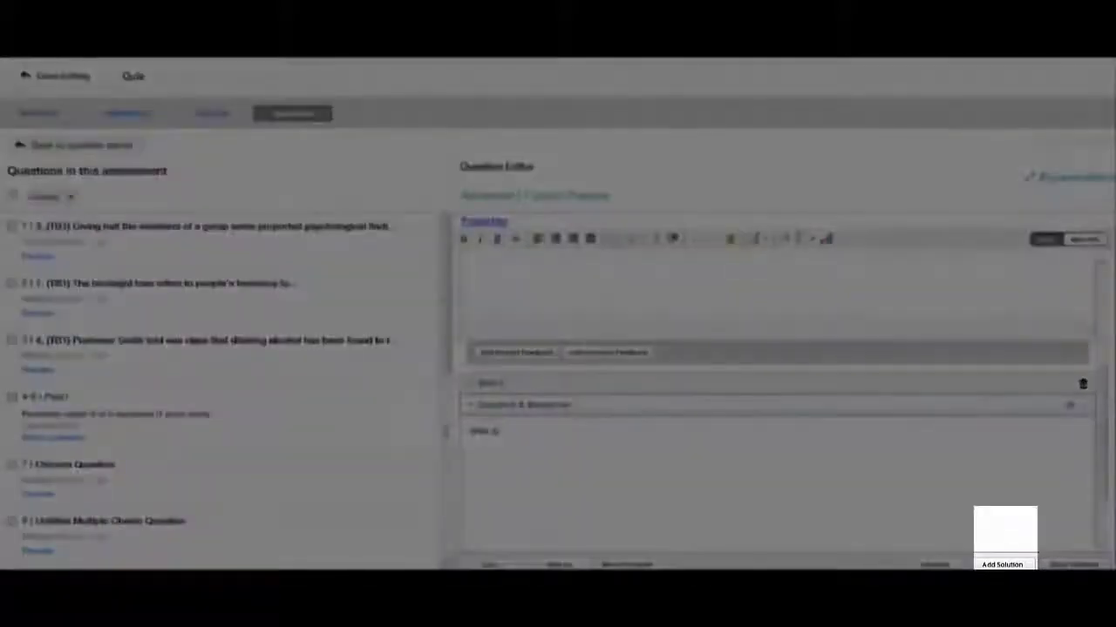
Add a solution with the text "The solution." and save the question
{"action": "left_click", "coordinate": [1004, 552]}
{"action": "type", "text": "The so"}
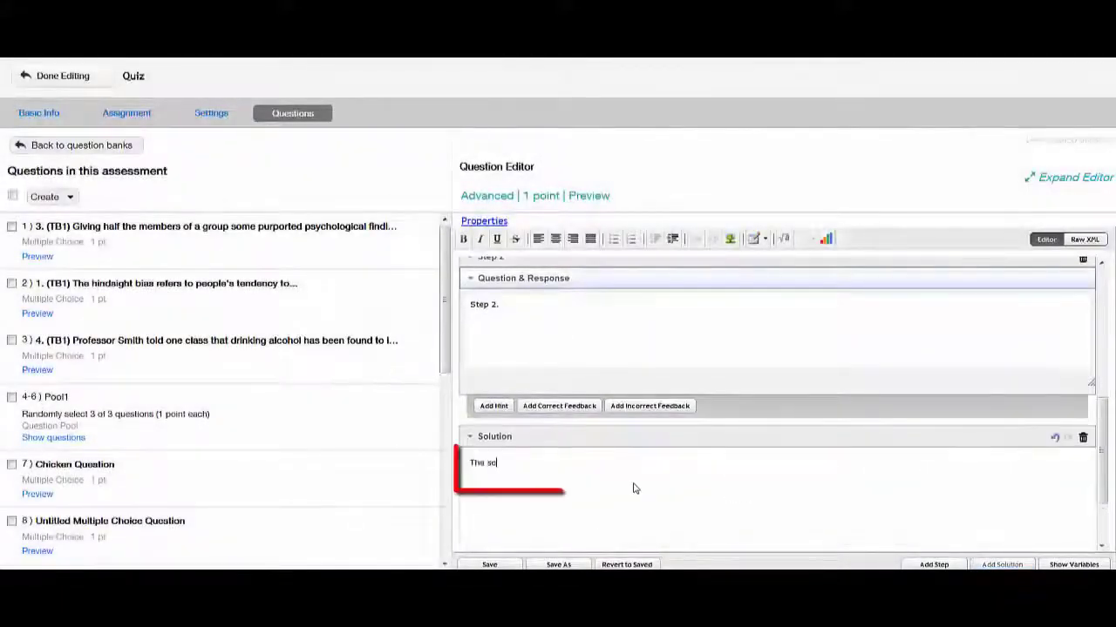
{"action": "type", "text": "lution."}
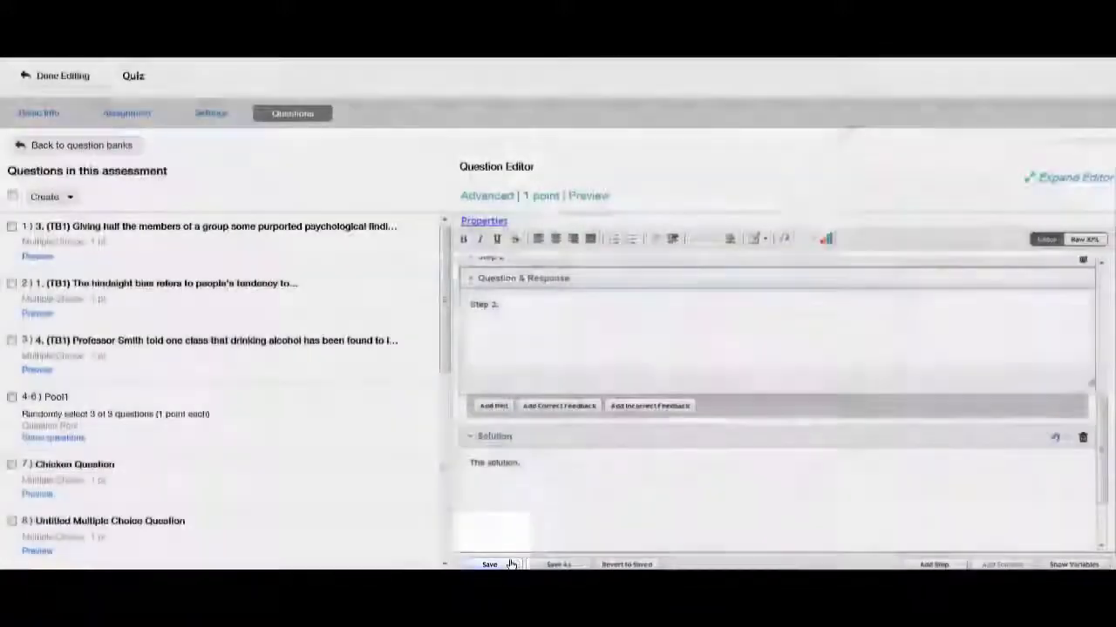
{"action": "left_click", "coordinate": [512, 565]}
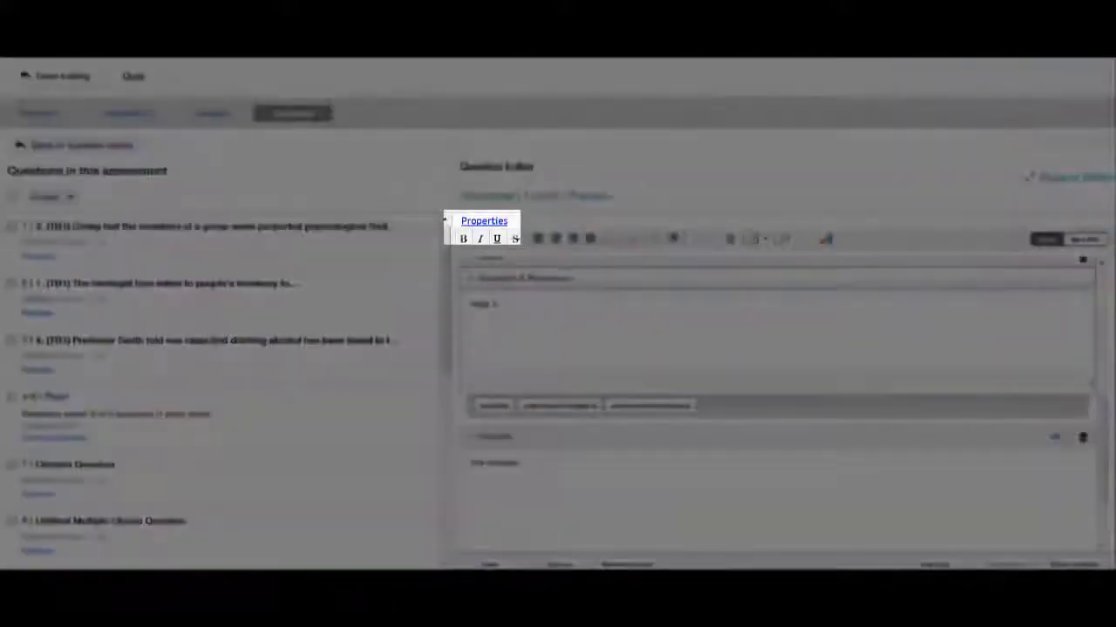
Title the question "Argentina Question" in its properties, save it, and find it at the end of the assessment's question list
{"action": "left_click", "coordinate": [498, 218]}
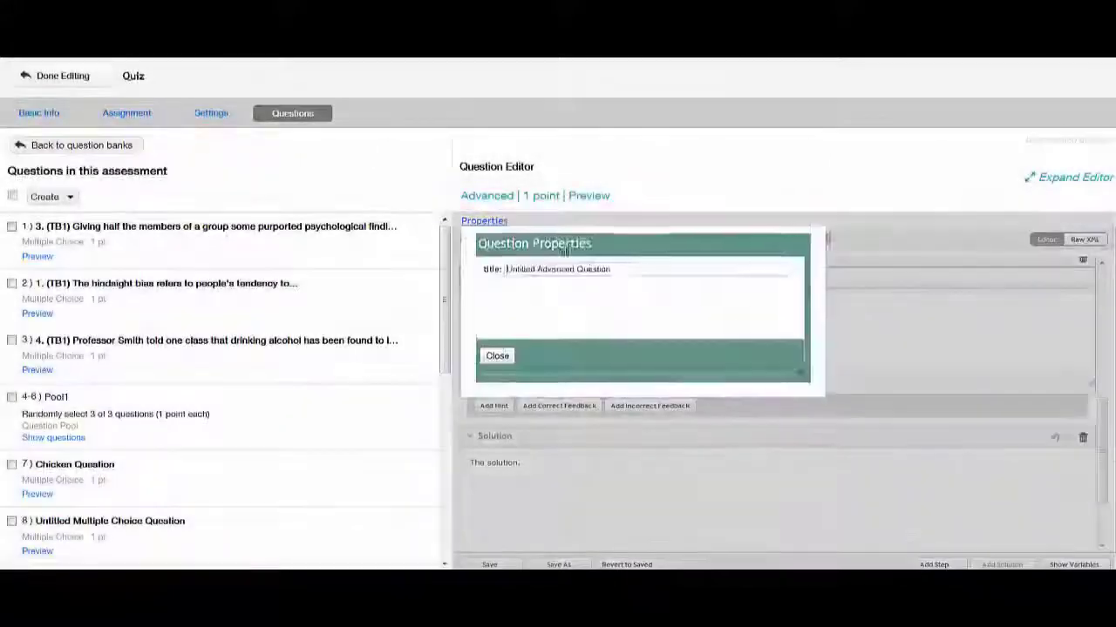
{"action": "left_click_drag", "start_coordinate": [610, 270], "coordinate": [495, 269]}
{"action": "type", "text": "Argentina Question"}
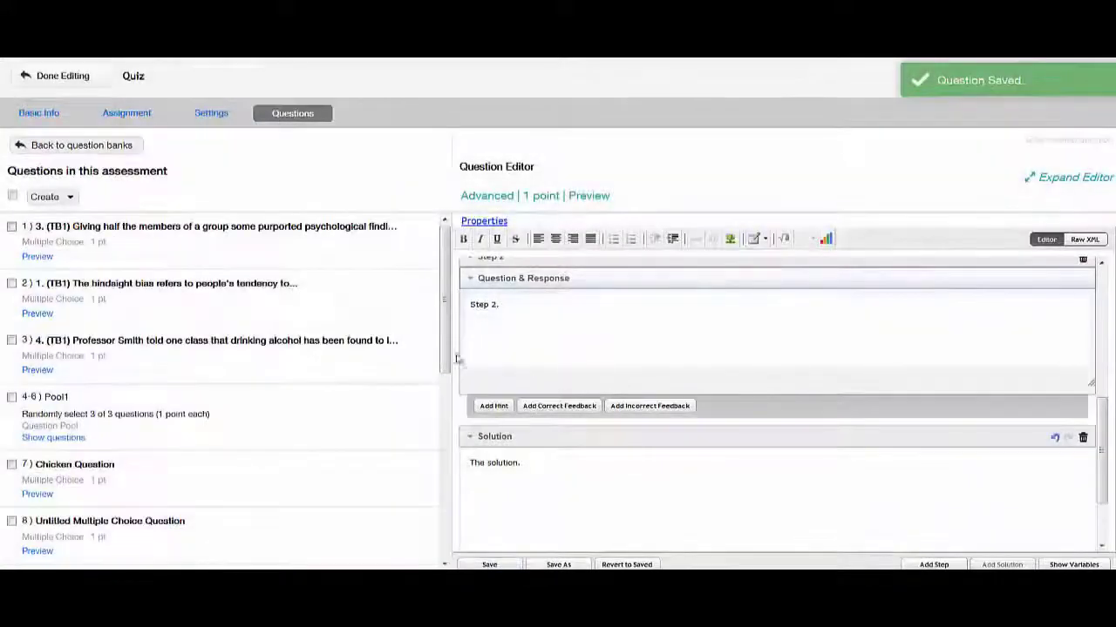
{"action": "left_click_drag", "start_coordinate": [446, 357], "coordinate": [445, 547]}
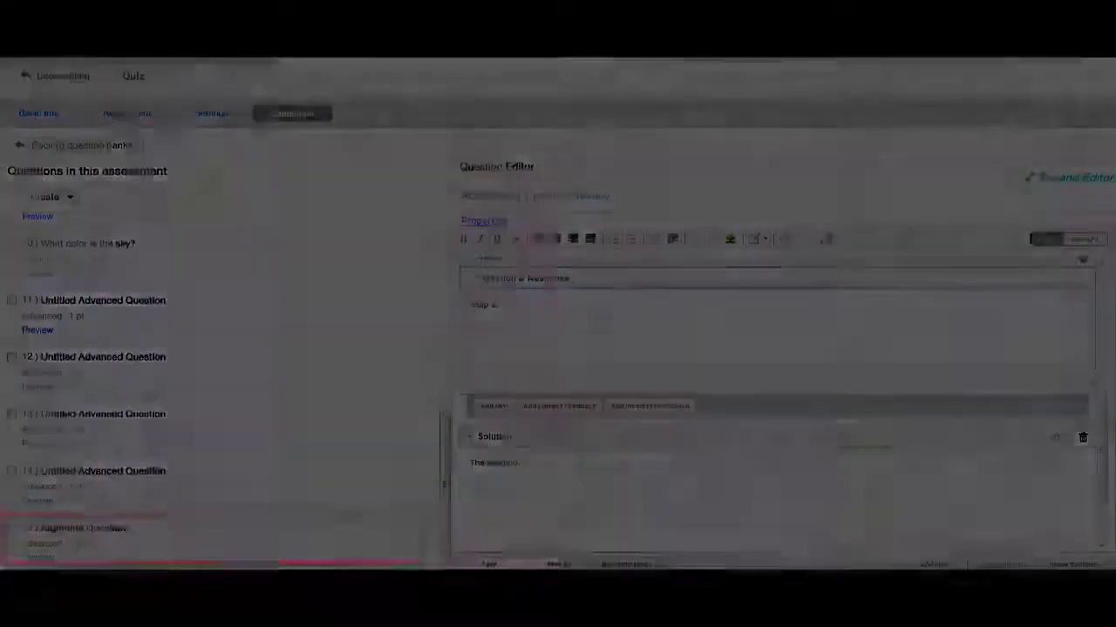